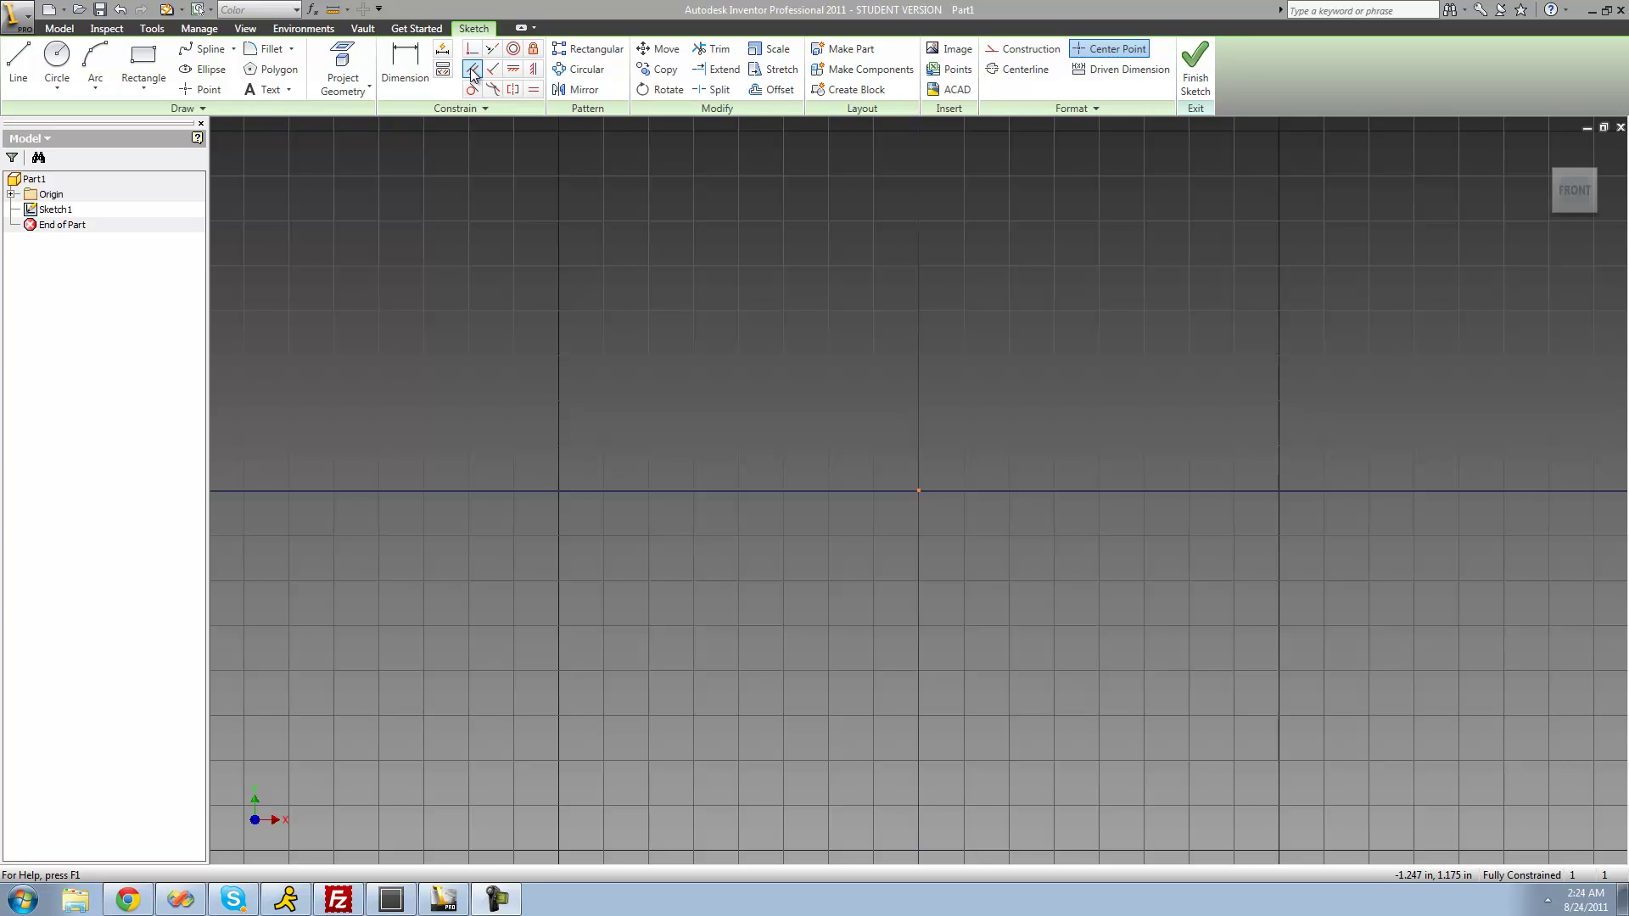
Draw a short diagonal line upper left and a longer, shallower line below it
click(17, 64)
click(284, 305)
click(471, 199)
right_click(521, 198)
click(556, 224)
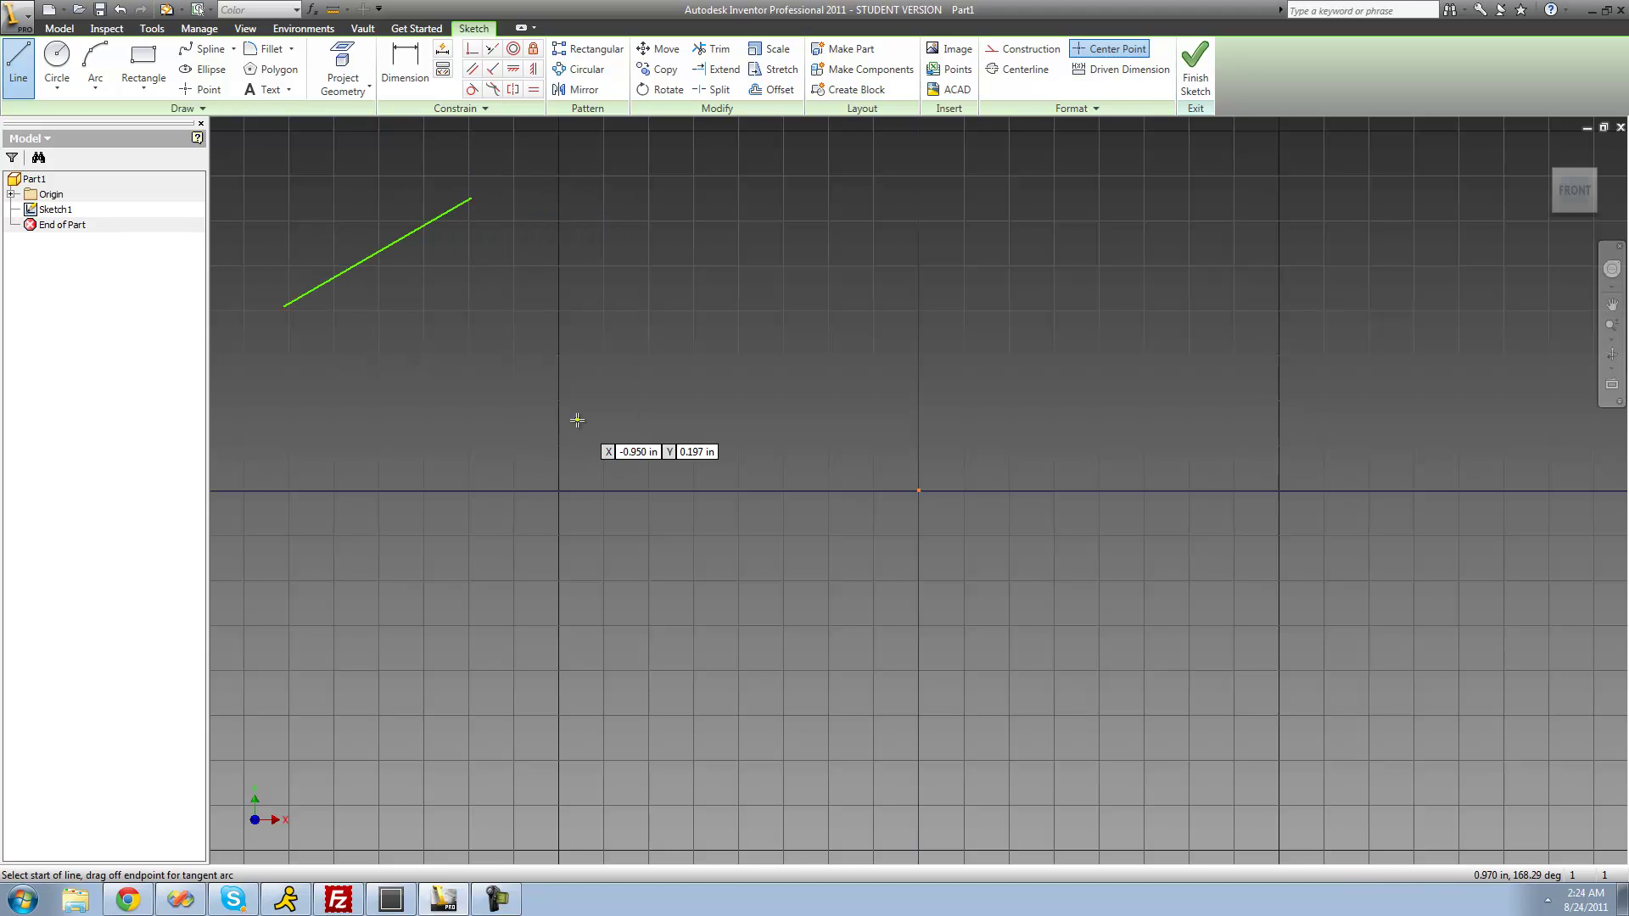
click(337, 552)
click(862, 462)
right_click(925, 422)
click(964, 434)
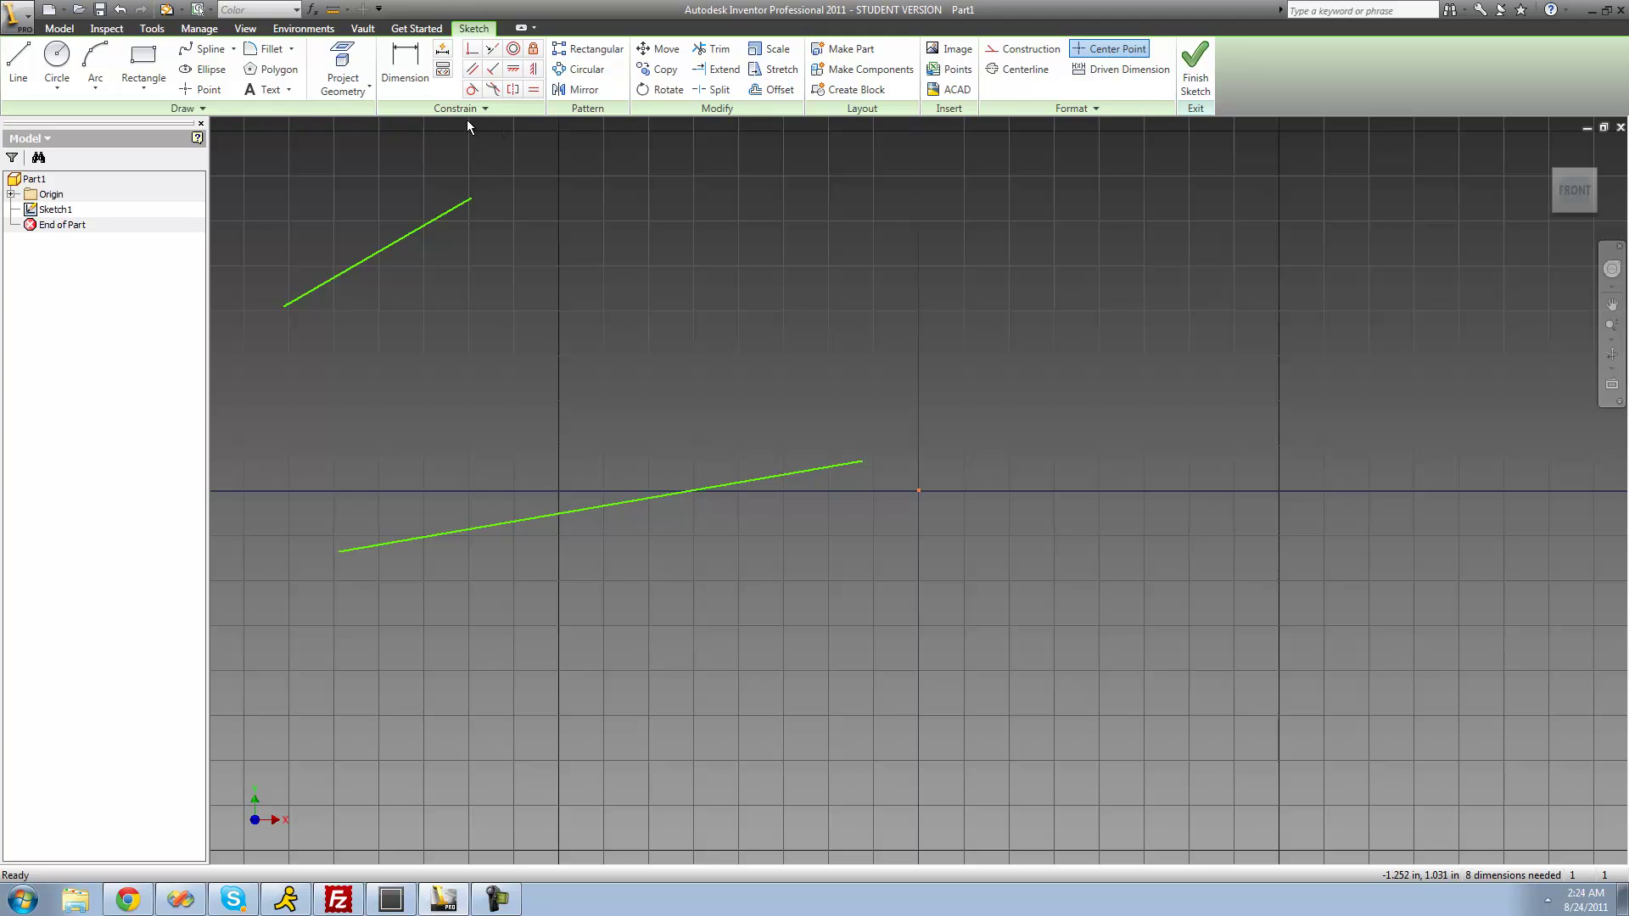
Apply a Parallel constraint with the short upper line as reference and the long lower line second
click(473, 72)
click(436, 217)
click(718, 486)
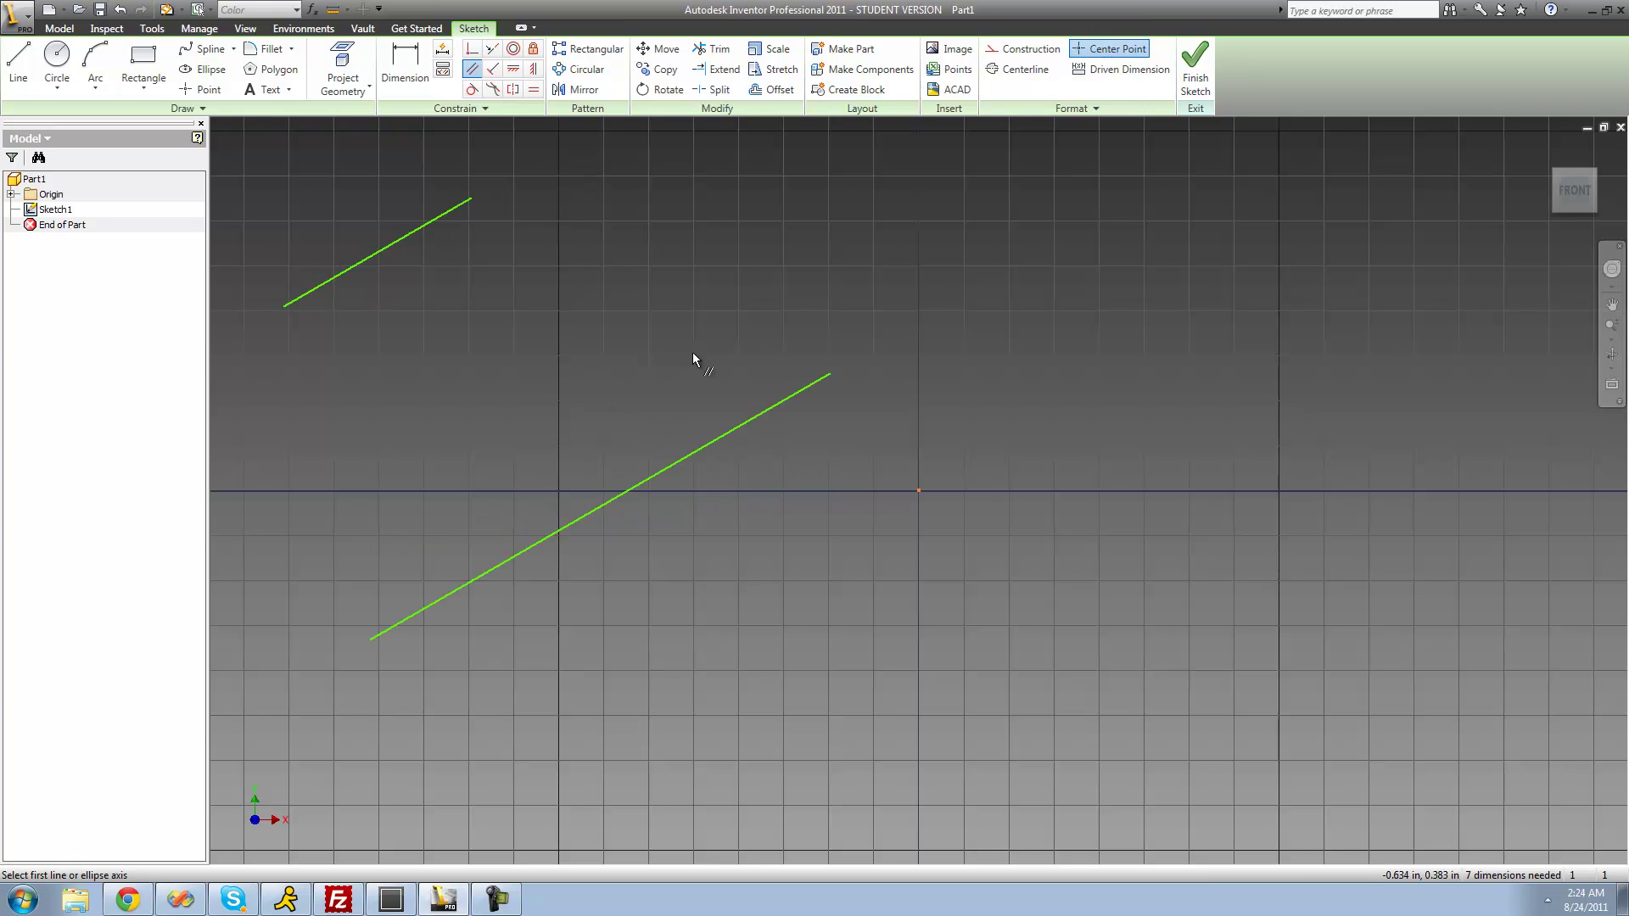
right_click(553, 339)
click(586, 349)
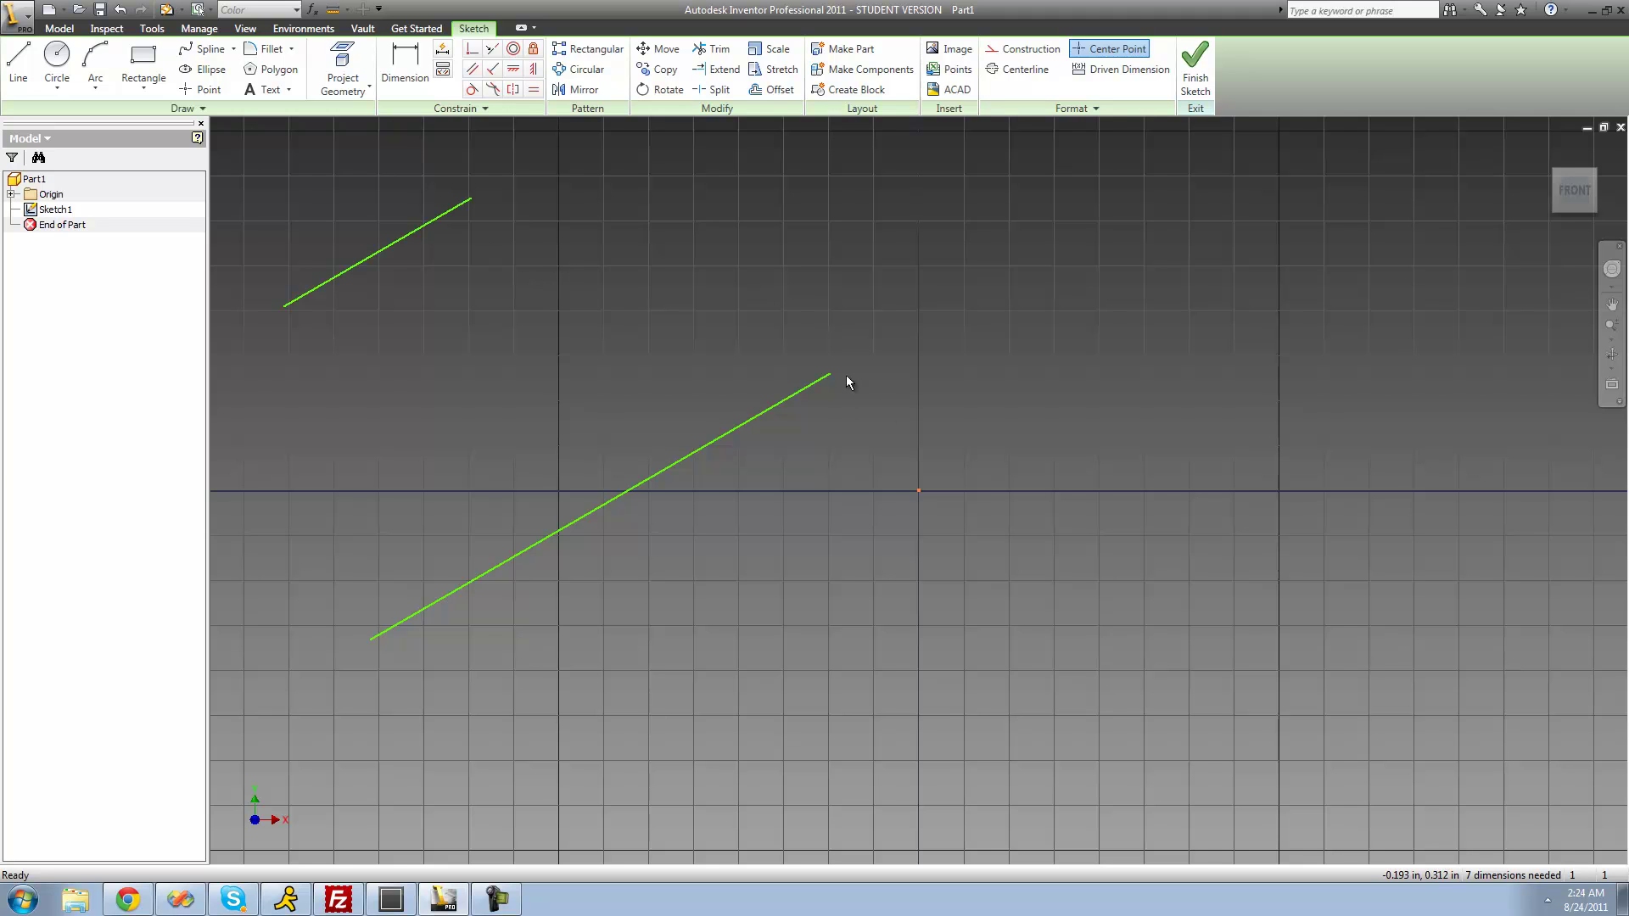
Try rotating the lower line by its endpoint, undo it, then drag the short line lower
drag(829, 374, 884, 601)
key(ctrl+z)
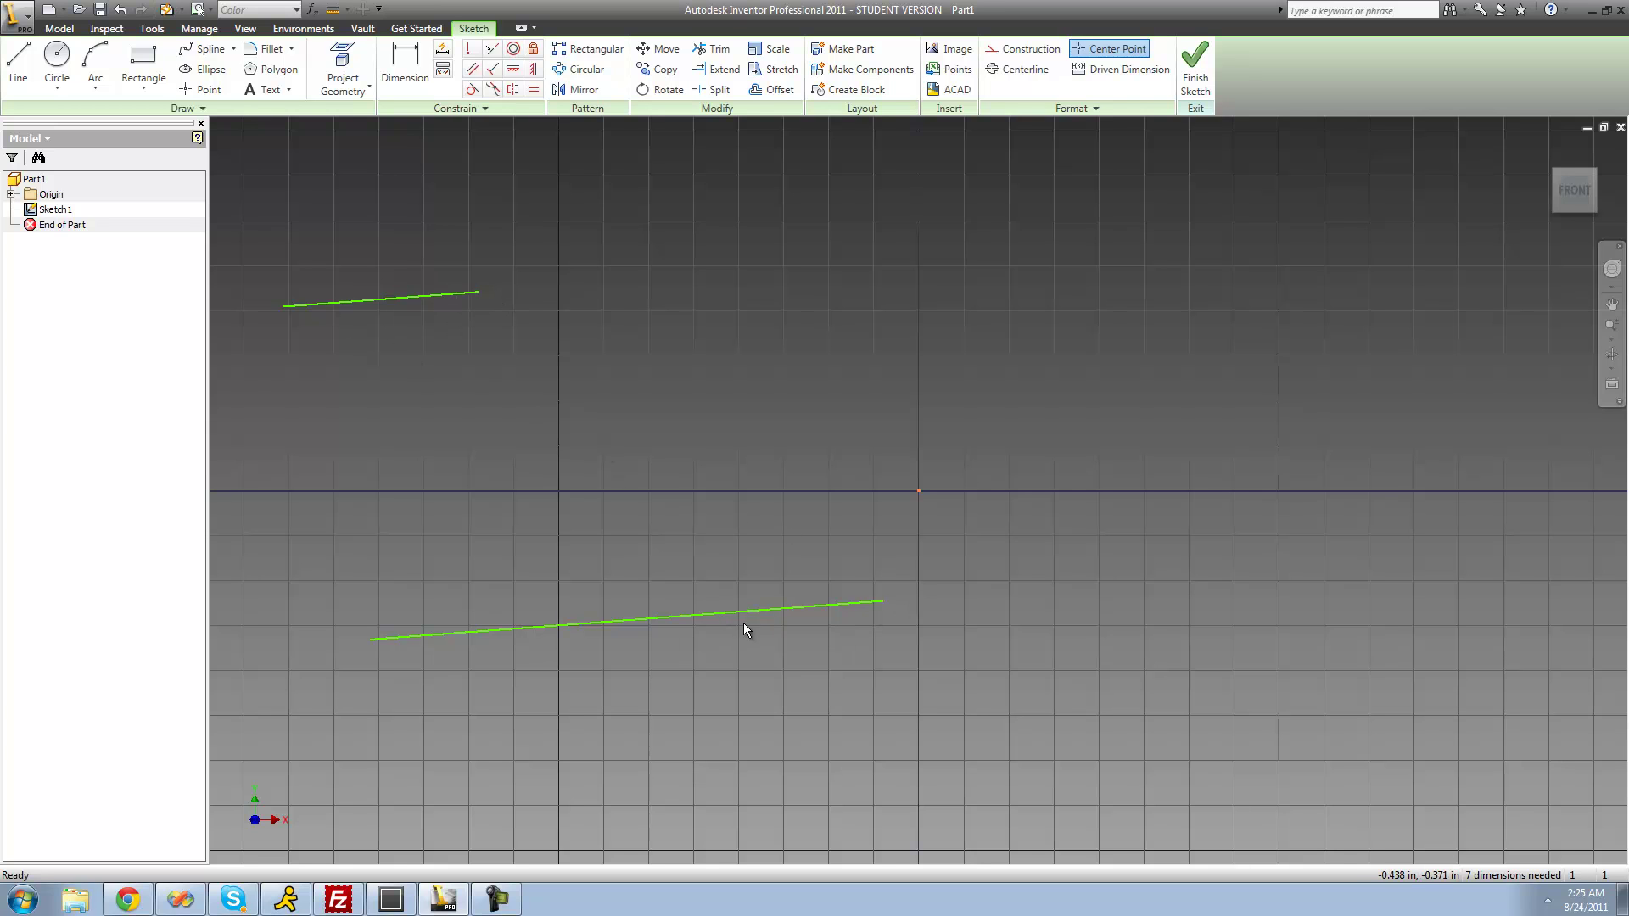
drag(374, 300, 535, 433)
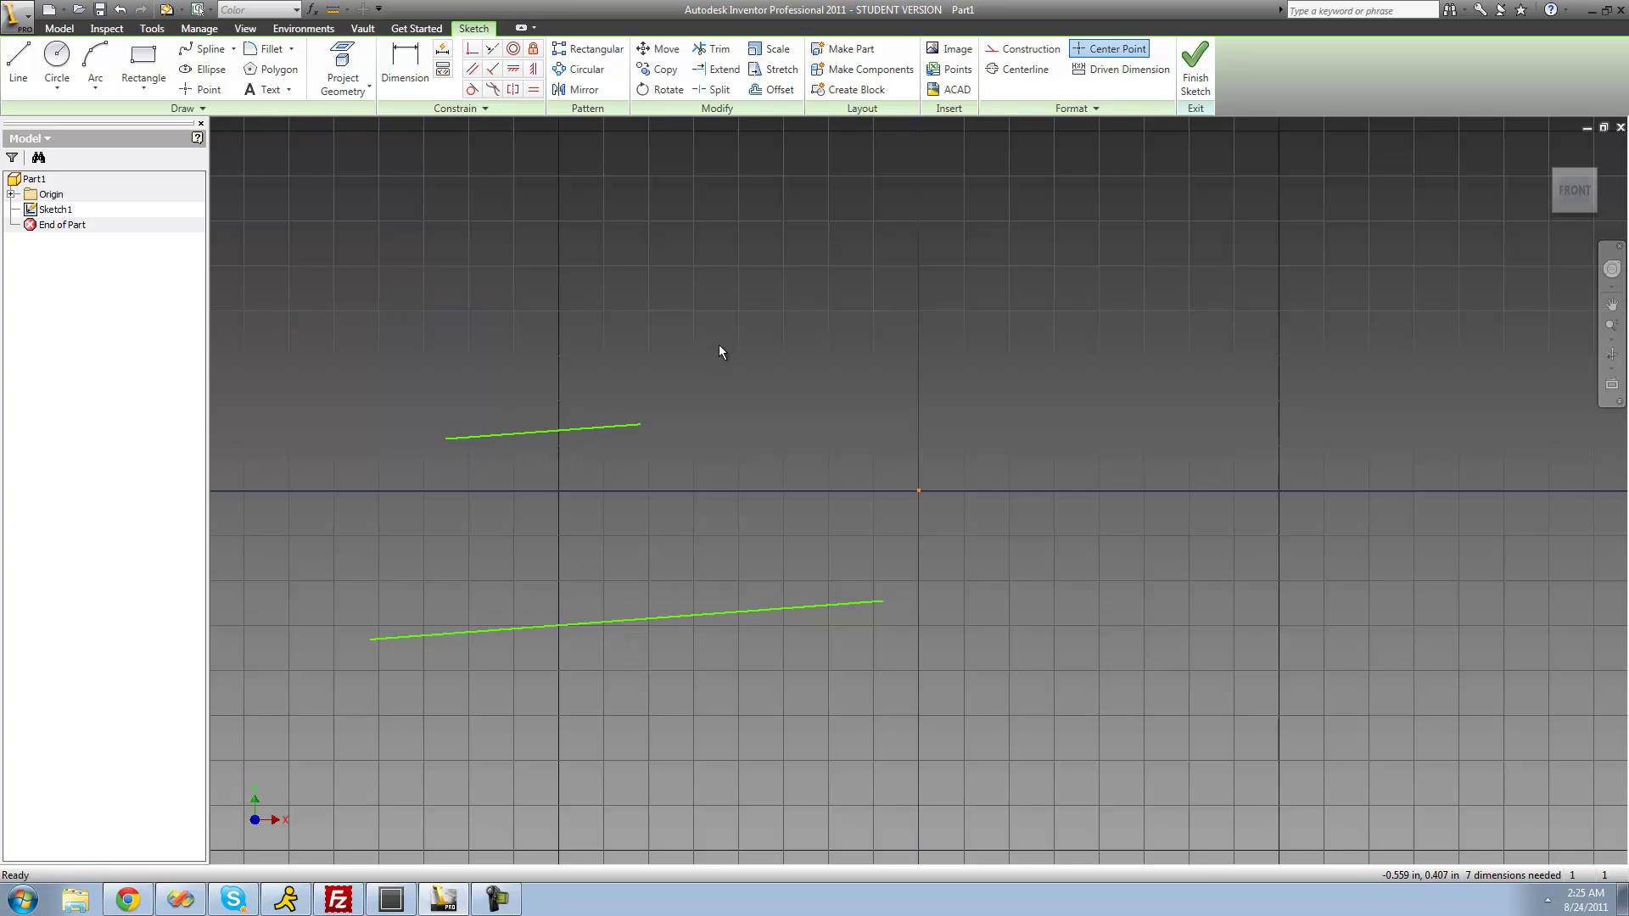
Use Show All Constraints to display the constraint glyphs on both lines and the origin
right_click(703, 411)
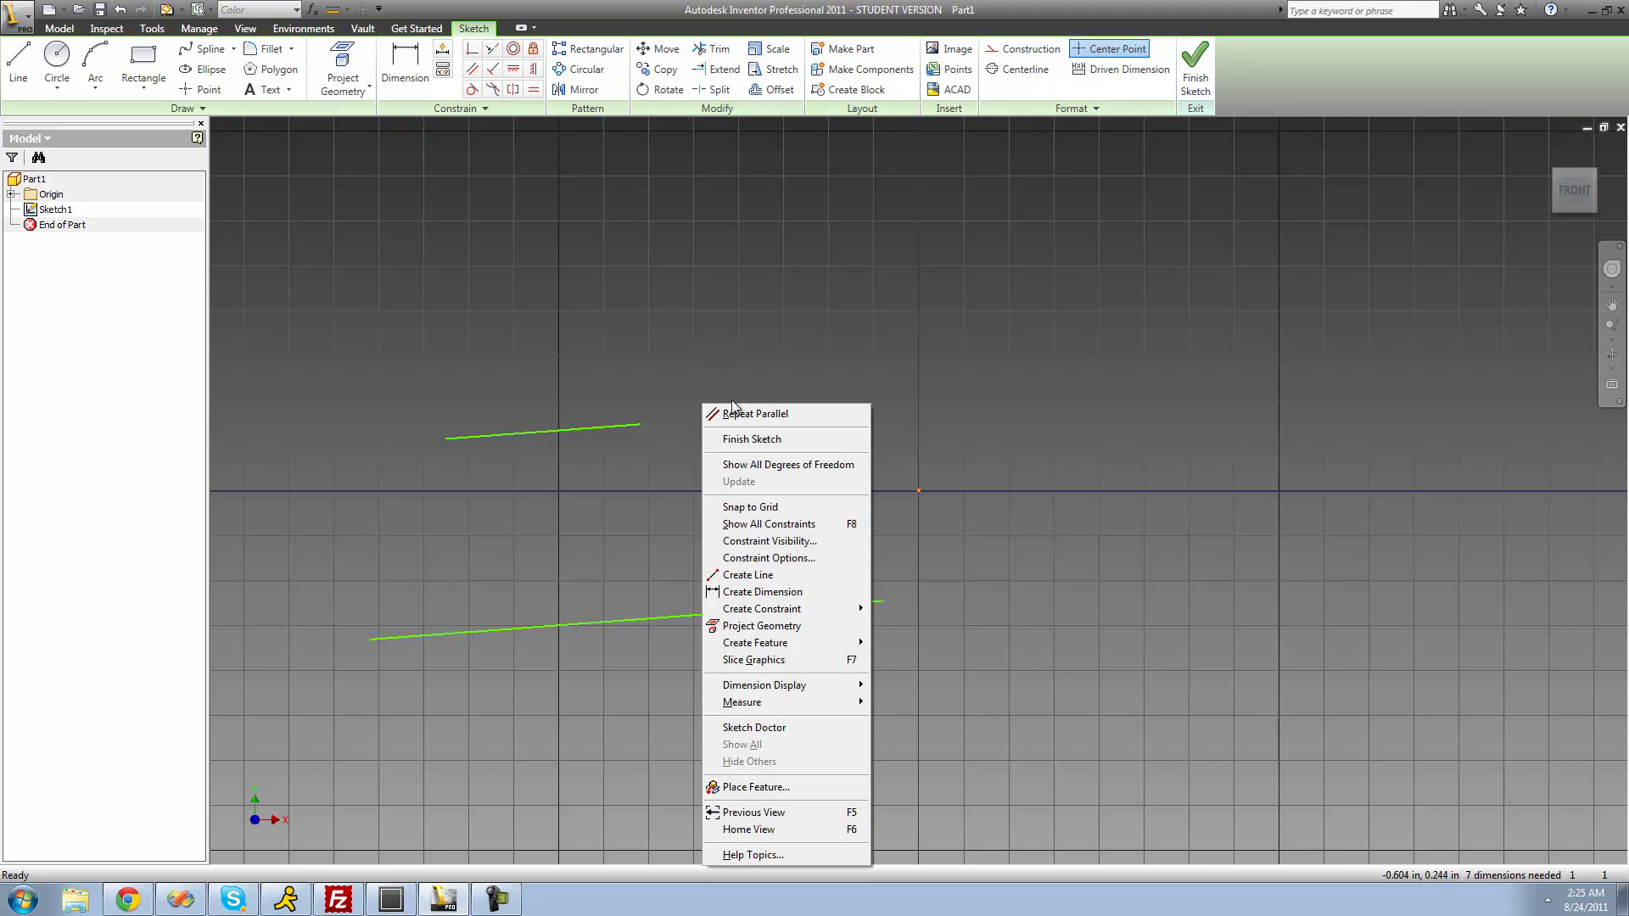
click(831, 531)
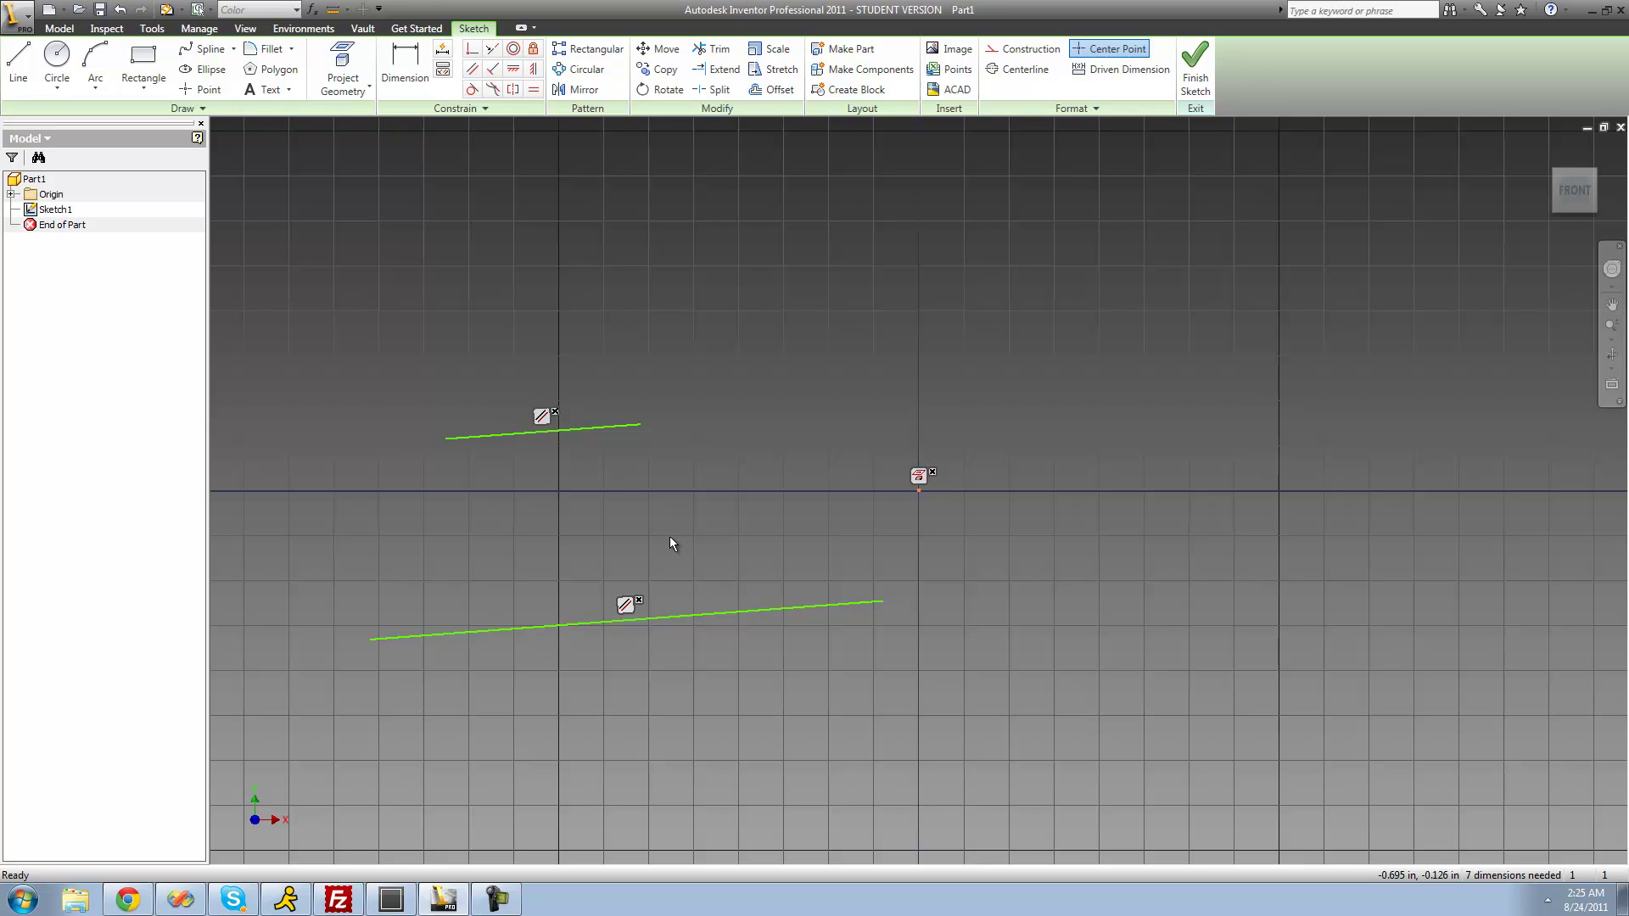
Delete the parallel constraint, tilt the upper line steeply, then window-select and delete both lines
right_click(628, 610)
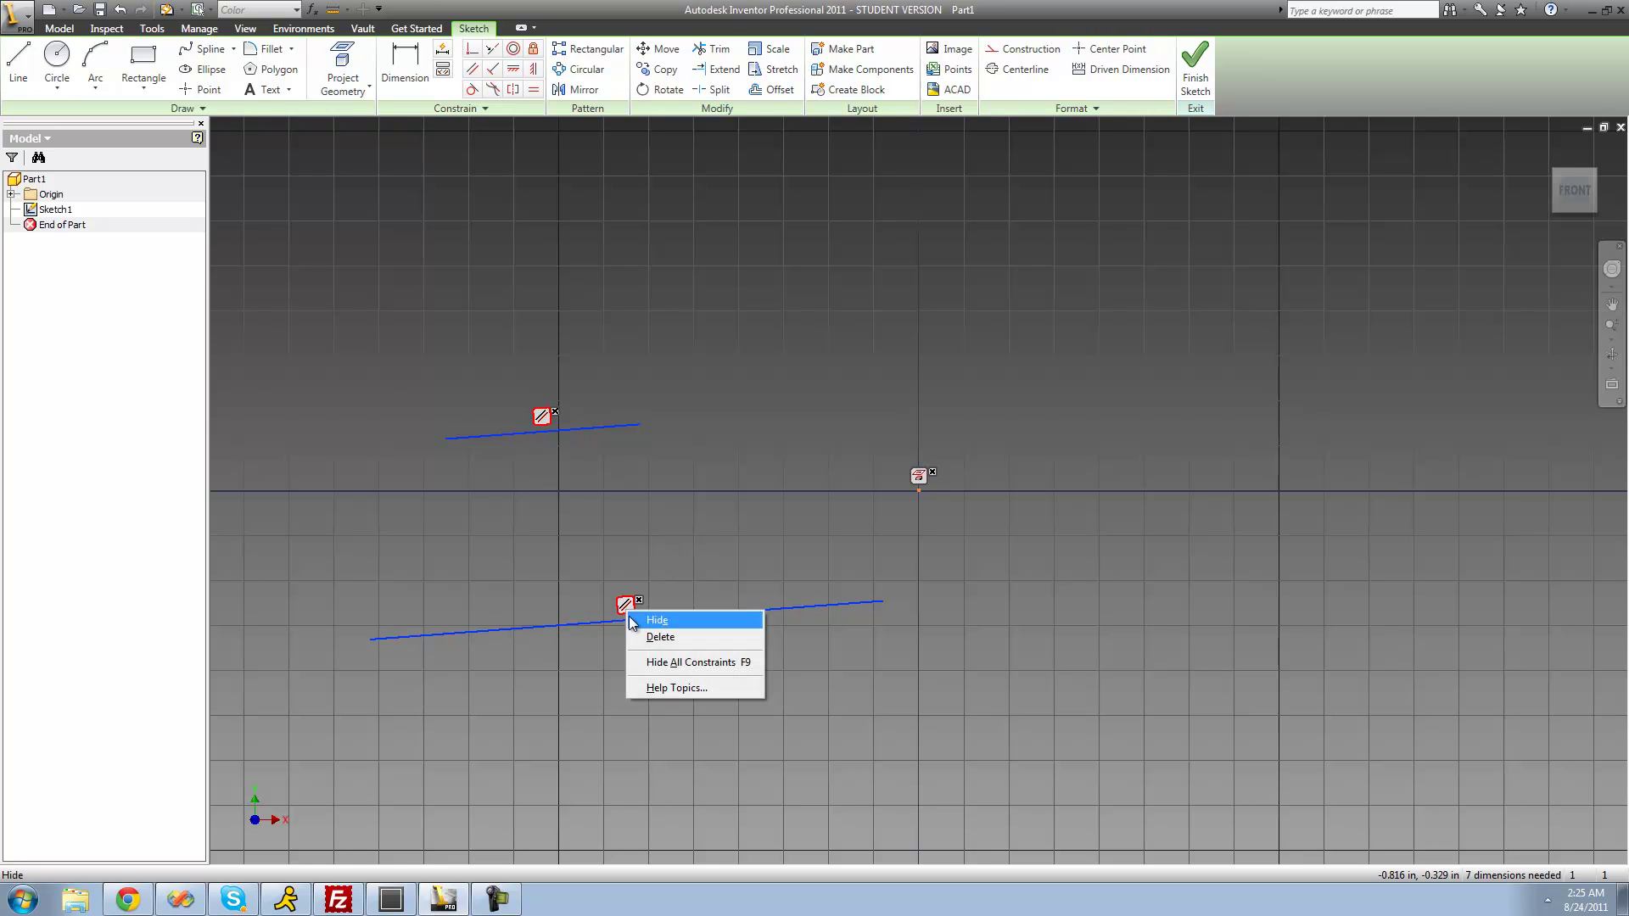
click(702, 638)
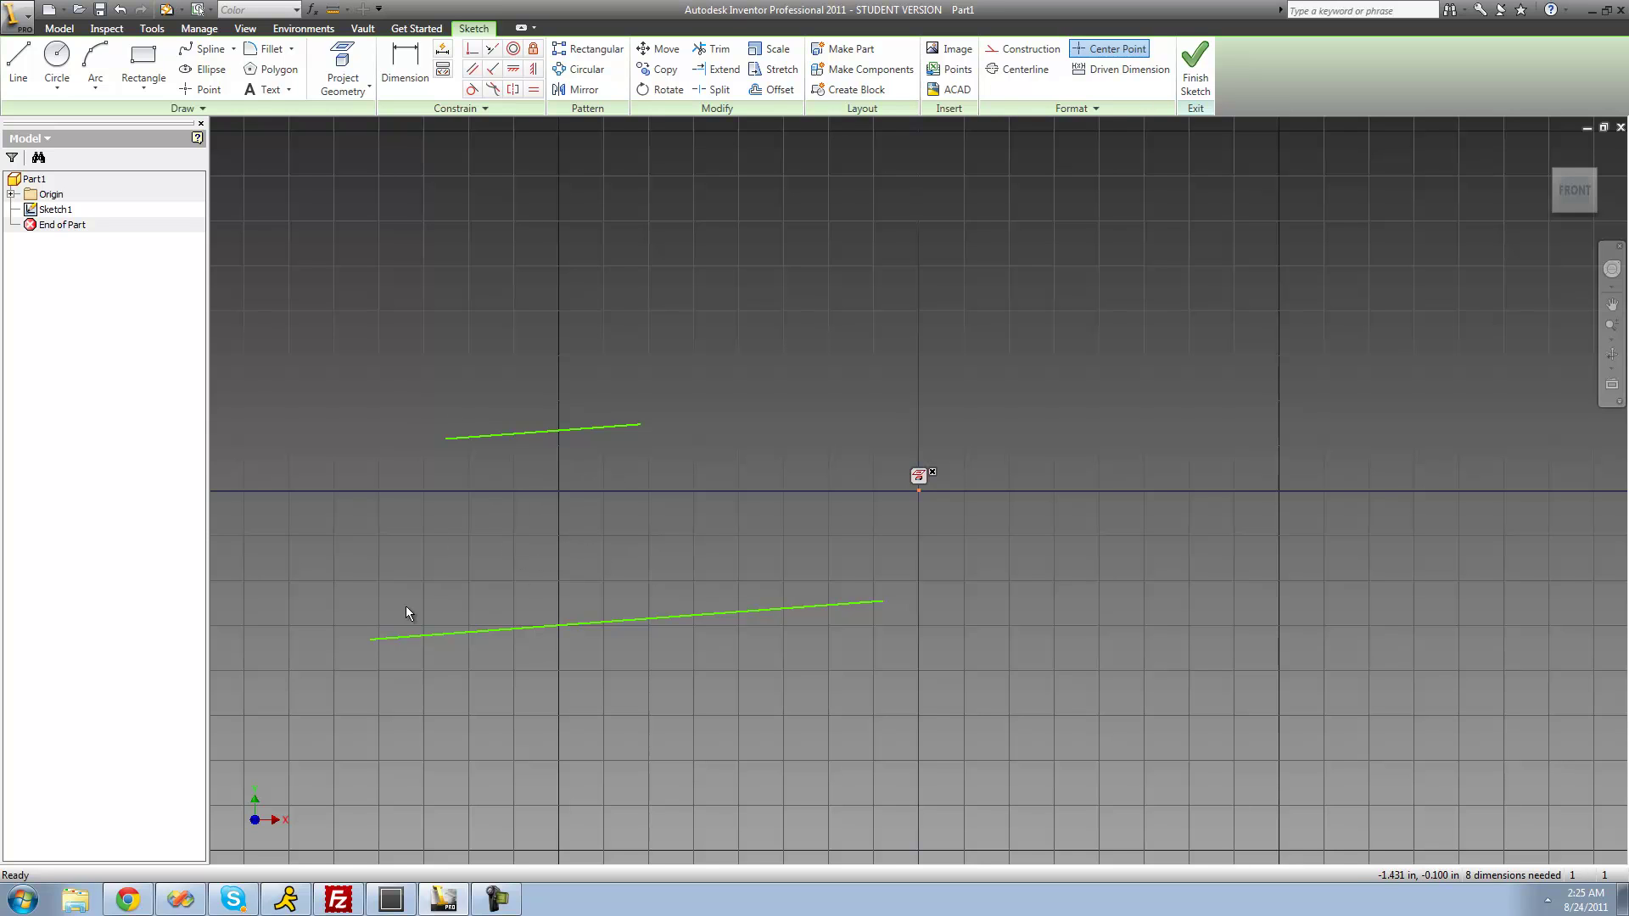
drag(445, 445, 522, 506)
mouse_move(657, 624)
mouse_down()
mouse_move(623, 617)
mouse_move(497, 463)
mouse_up()
key(Delete)
Draw two new non-parallel lines upper left: a steep short one above a shallower one
key(l)
click(278, 348)
click(359, 258)
right_click(413, 246)
click(437, 255)
click(387, 386)
click(493, 341)
key(Escape)
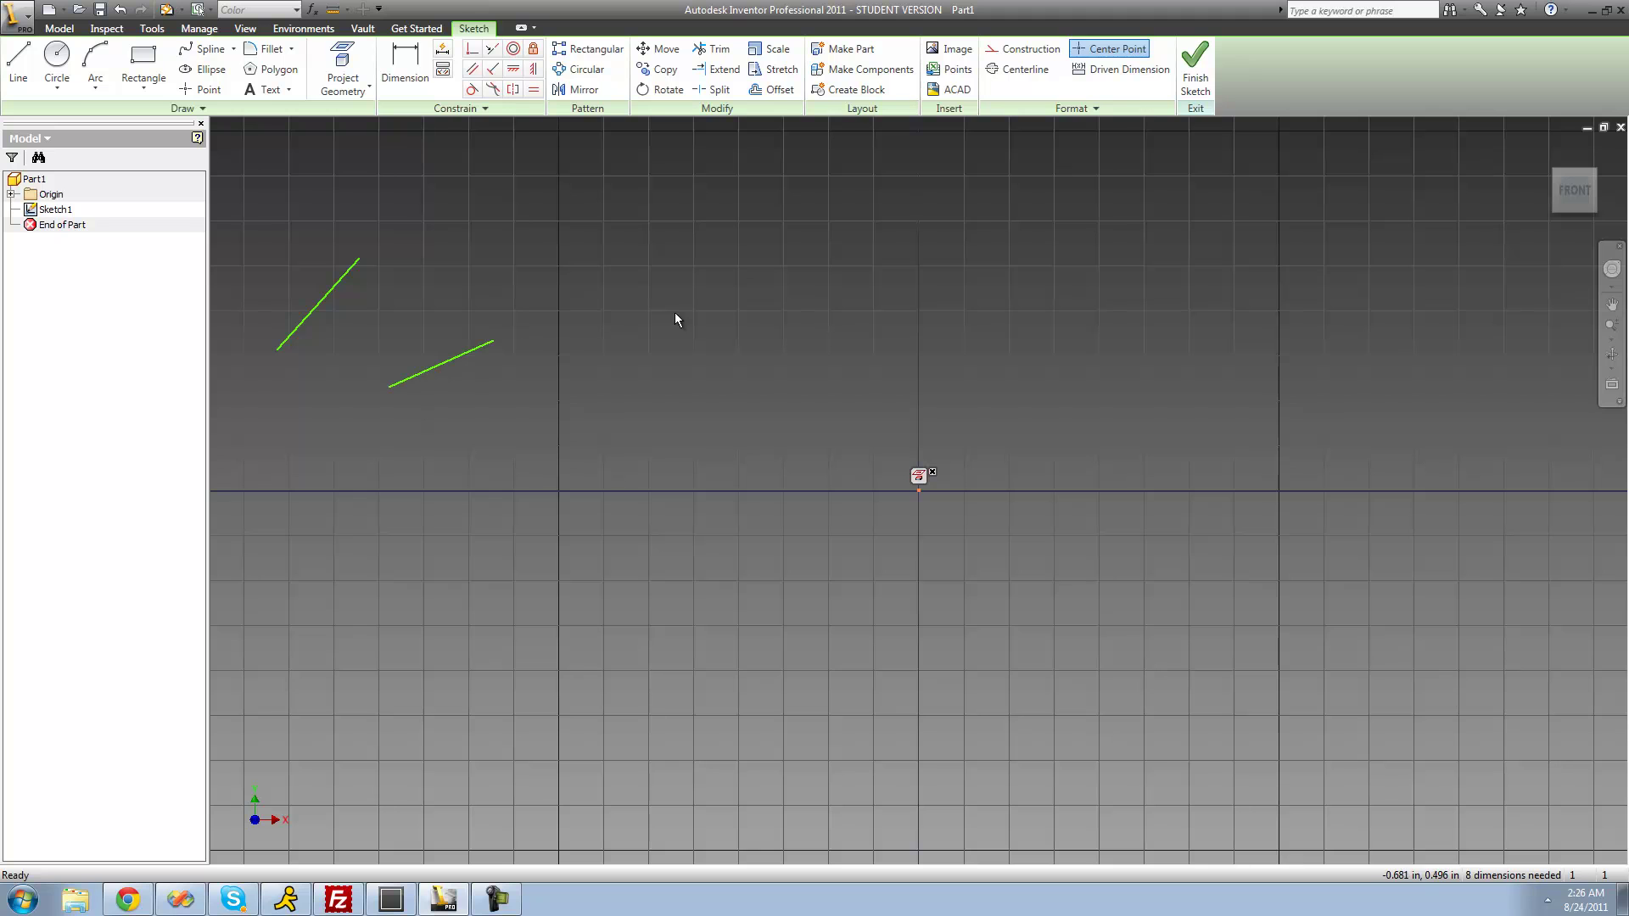
Apply a Fix constraint to lock the lower new line in place
click(535, 51)
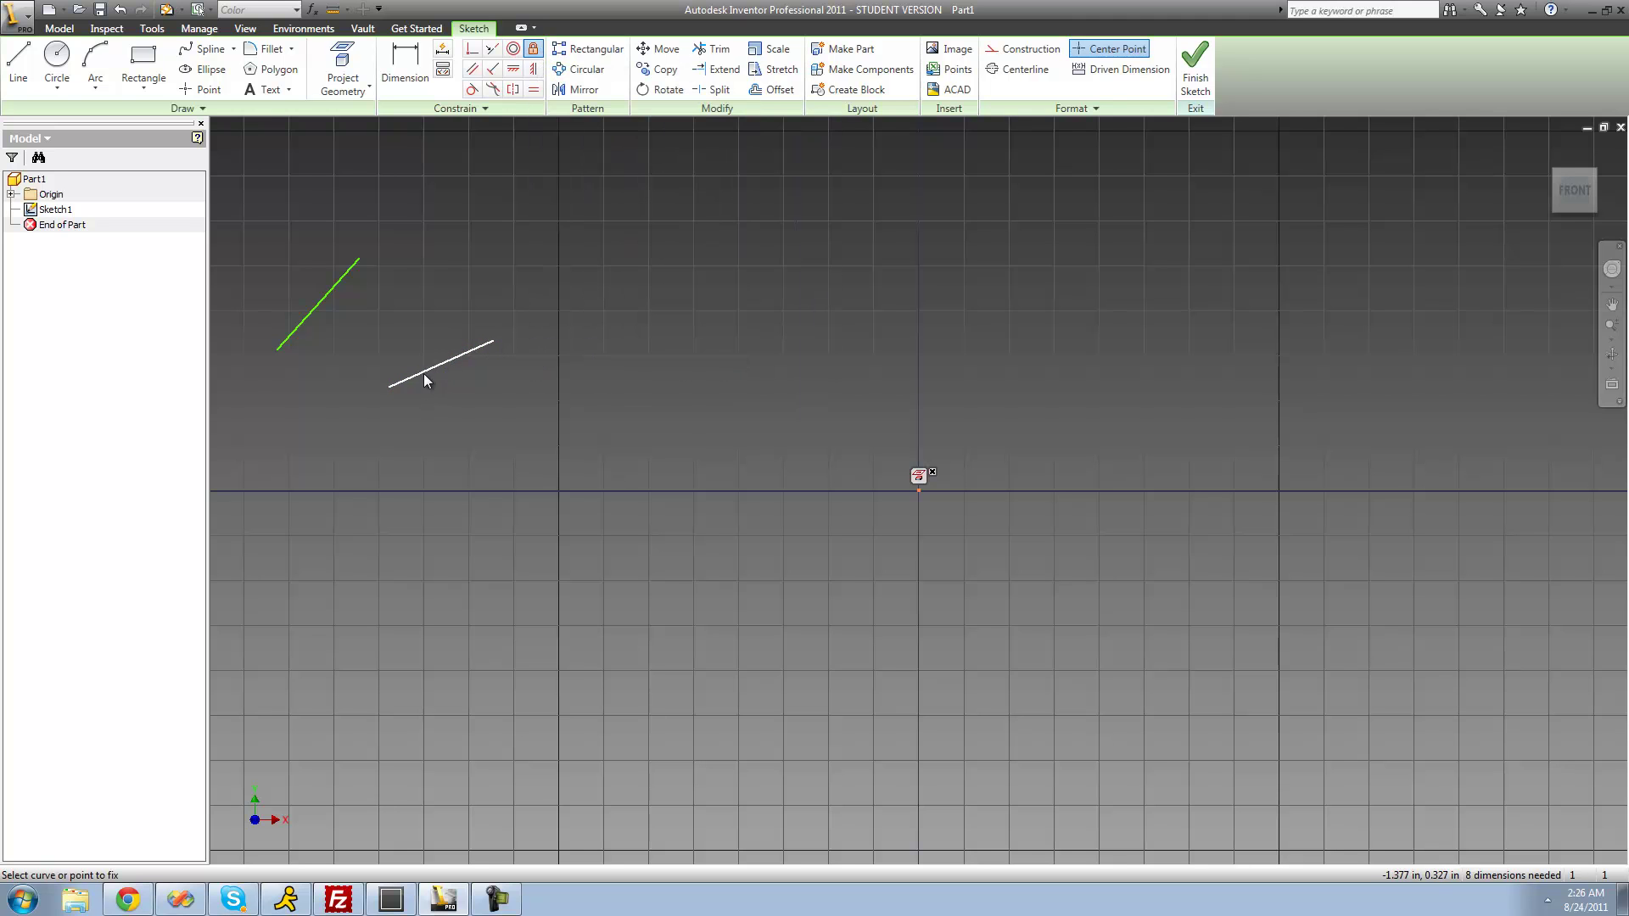
right_click(496, 293)
click(513, 302)
Make the free upper line parallel to the fixed lower line
click(472, 69)
click(338, 287)
click(429, 369)
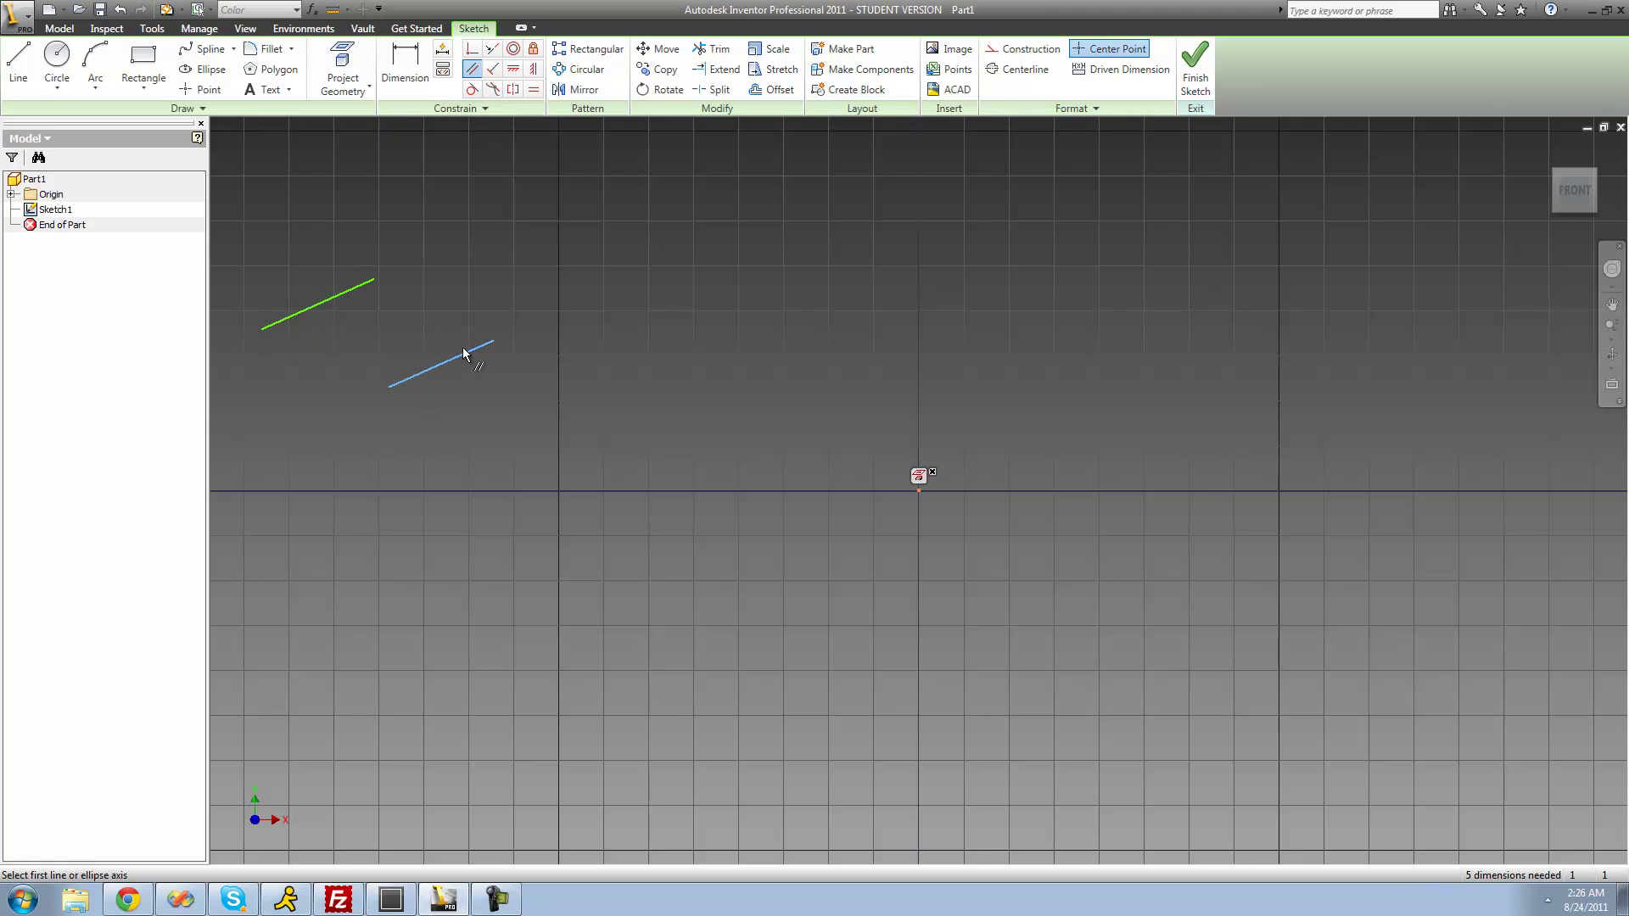
Finish the Parallel command and draw a short near-vertical line near the top
right_click(416, 280)
click(443, 284)
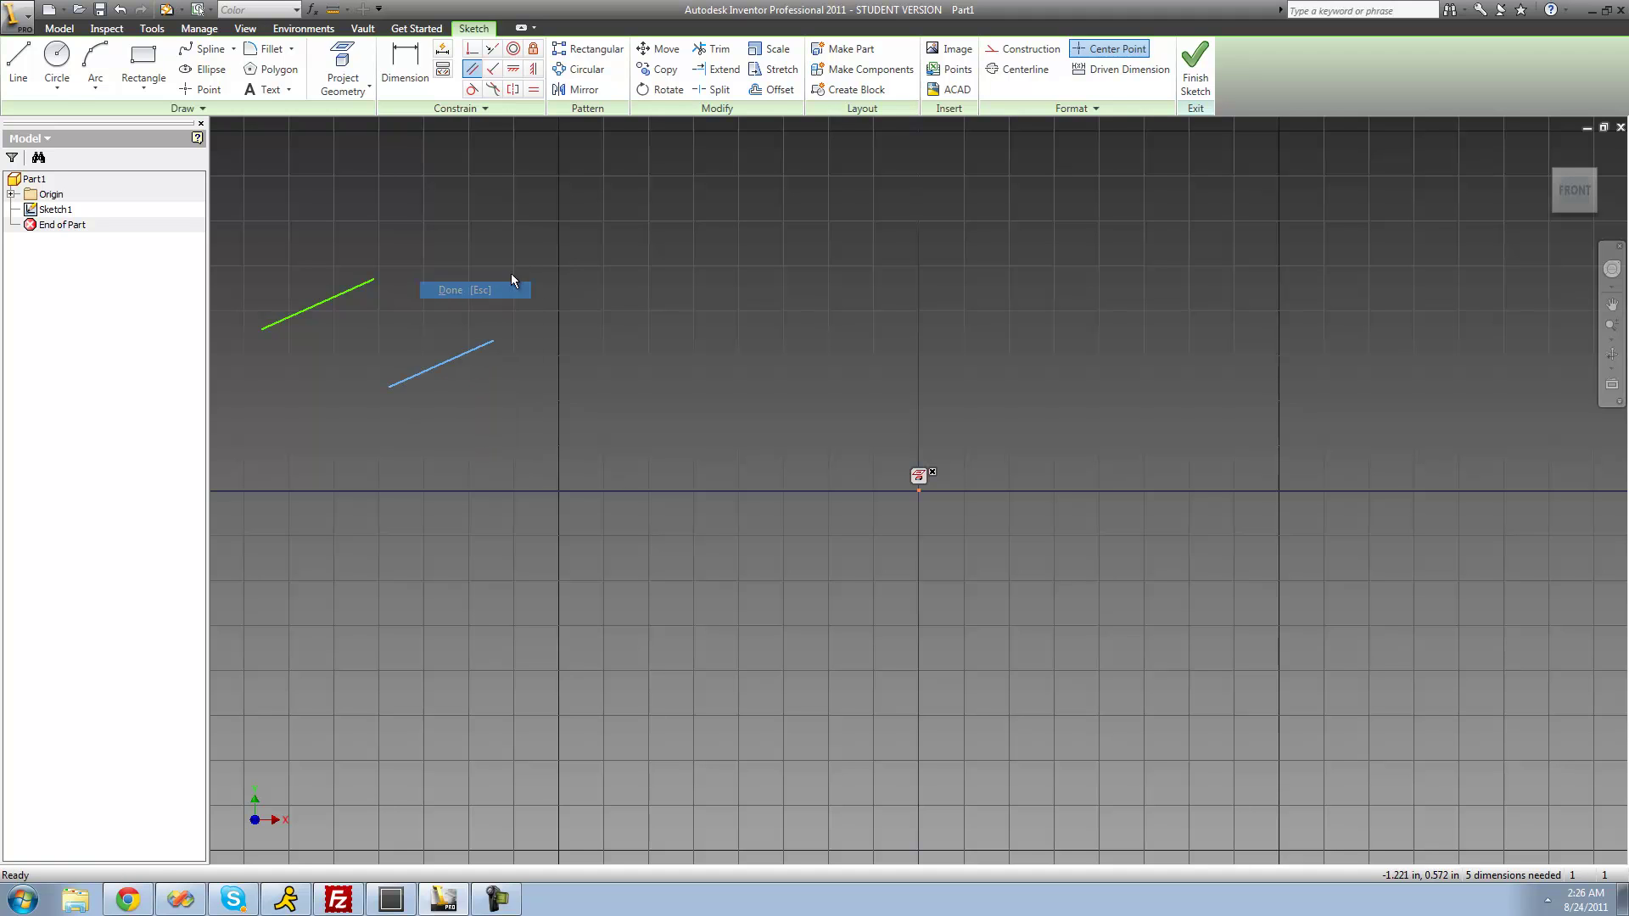
click(23, 65)
click(659, 323)
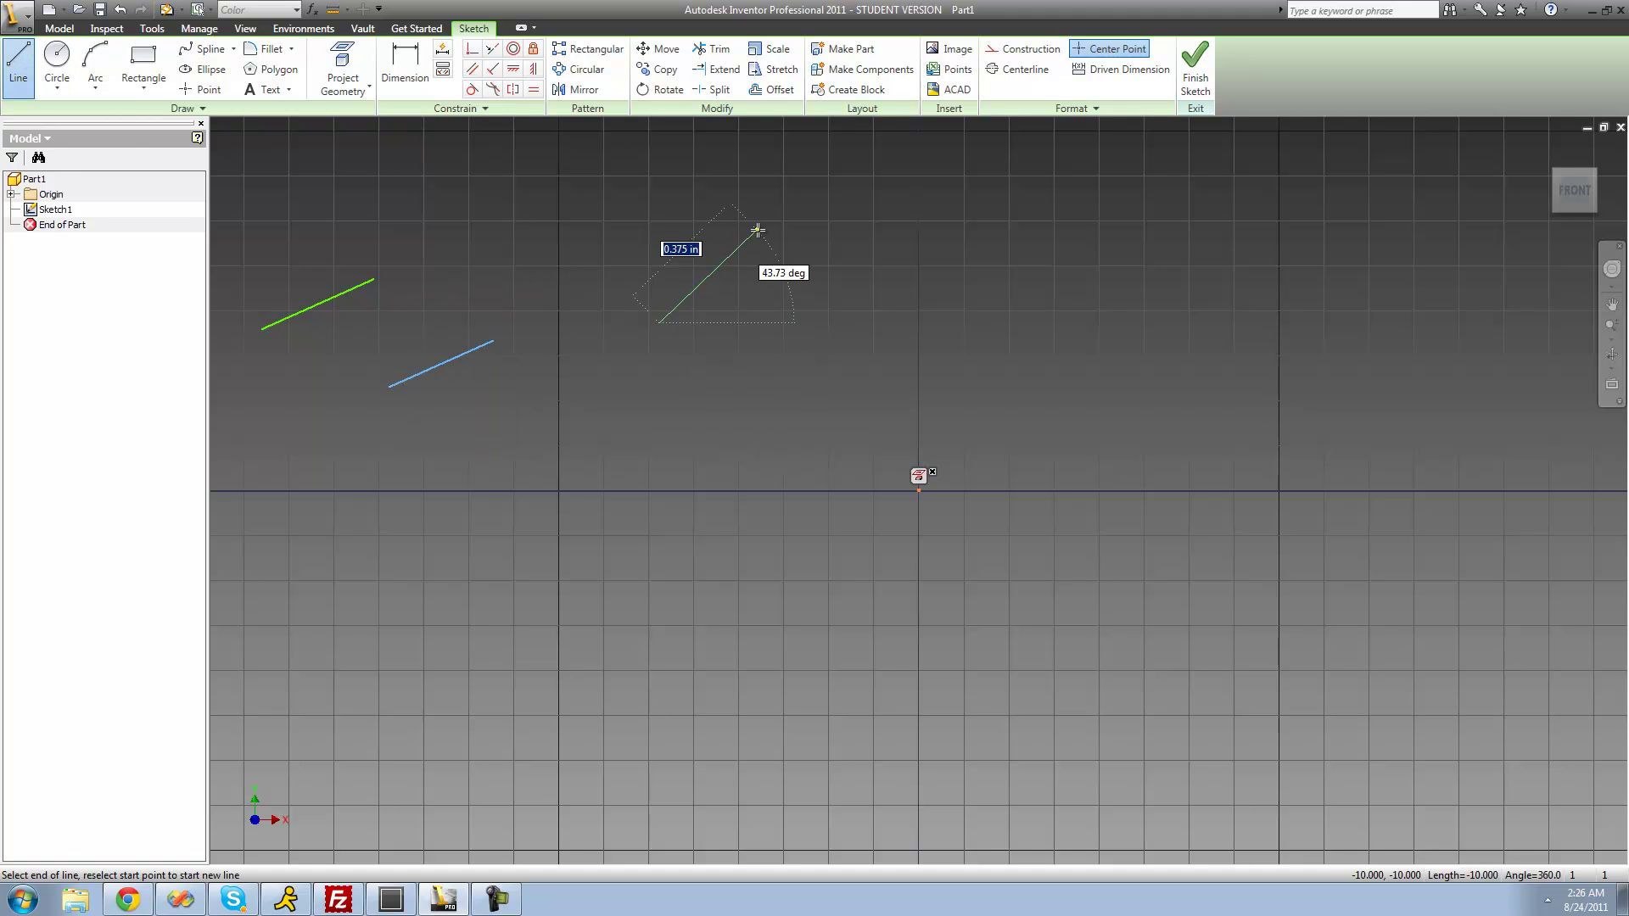
click(665, 174)
right_click(754, 193)
click(784, 198)
Draw a long diagonal line to the right of the vertical line
click(17, 63)
click(754, 421)
click(983, 279)
right_click(1054, 286)
click(1094, 294)
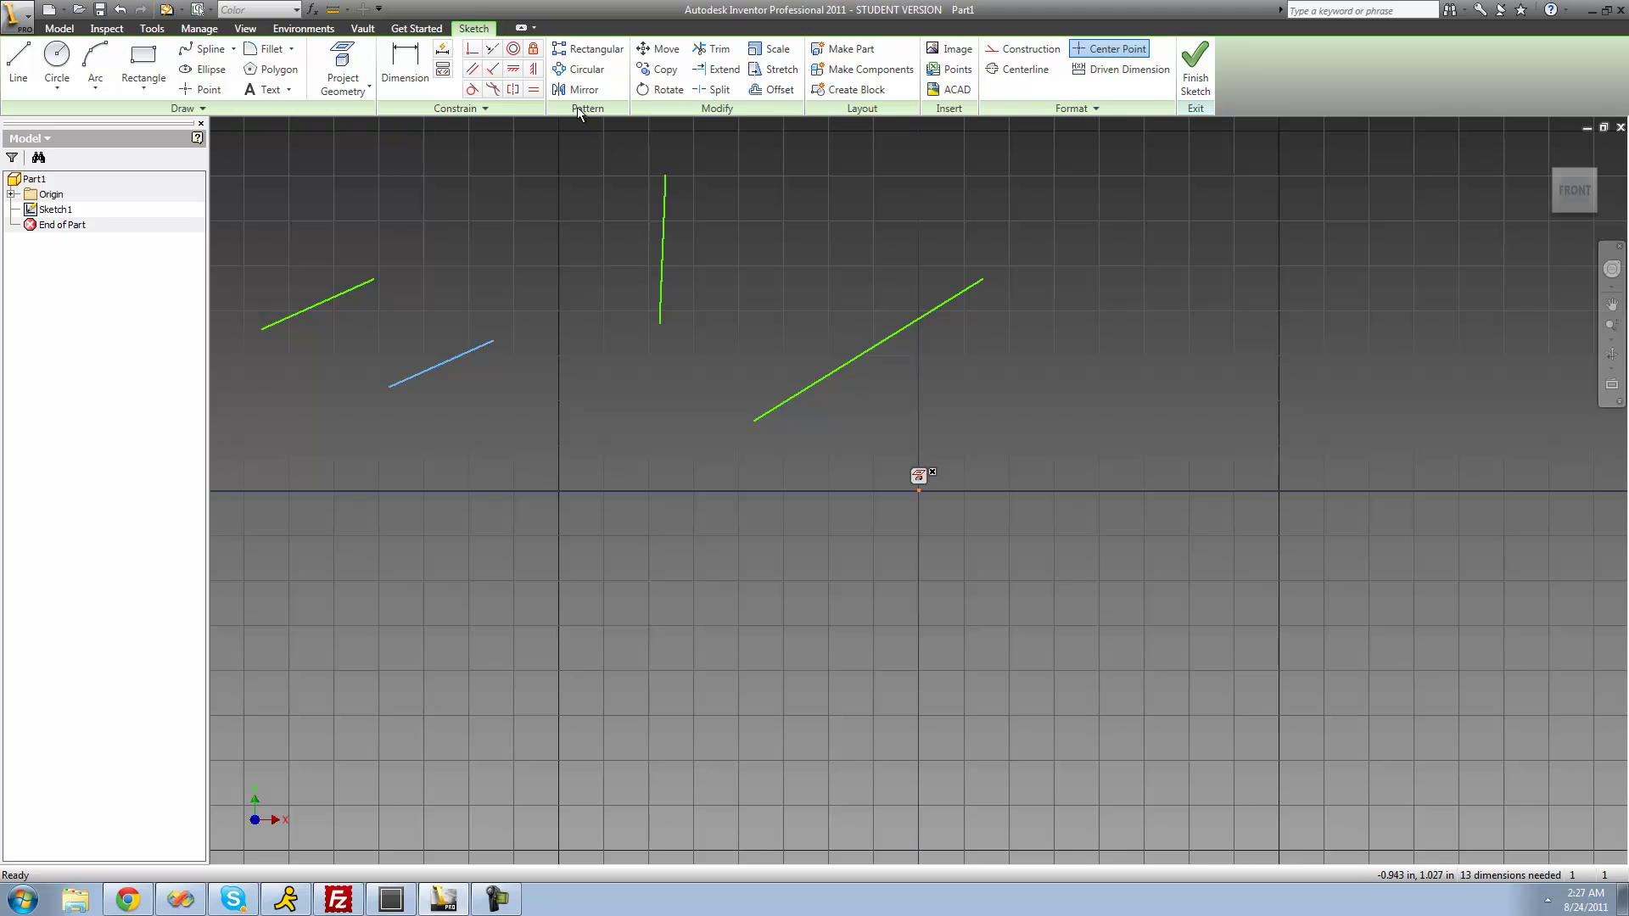
Apply a Fix constraint to the long diagonal line
click(533, 50)
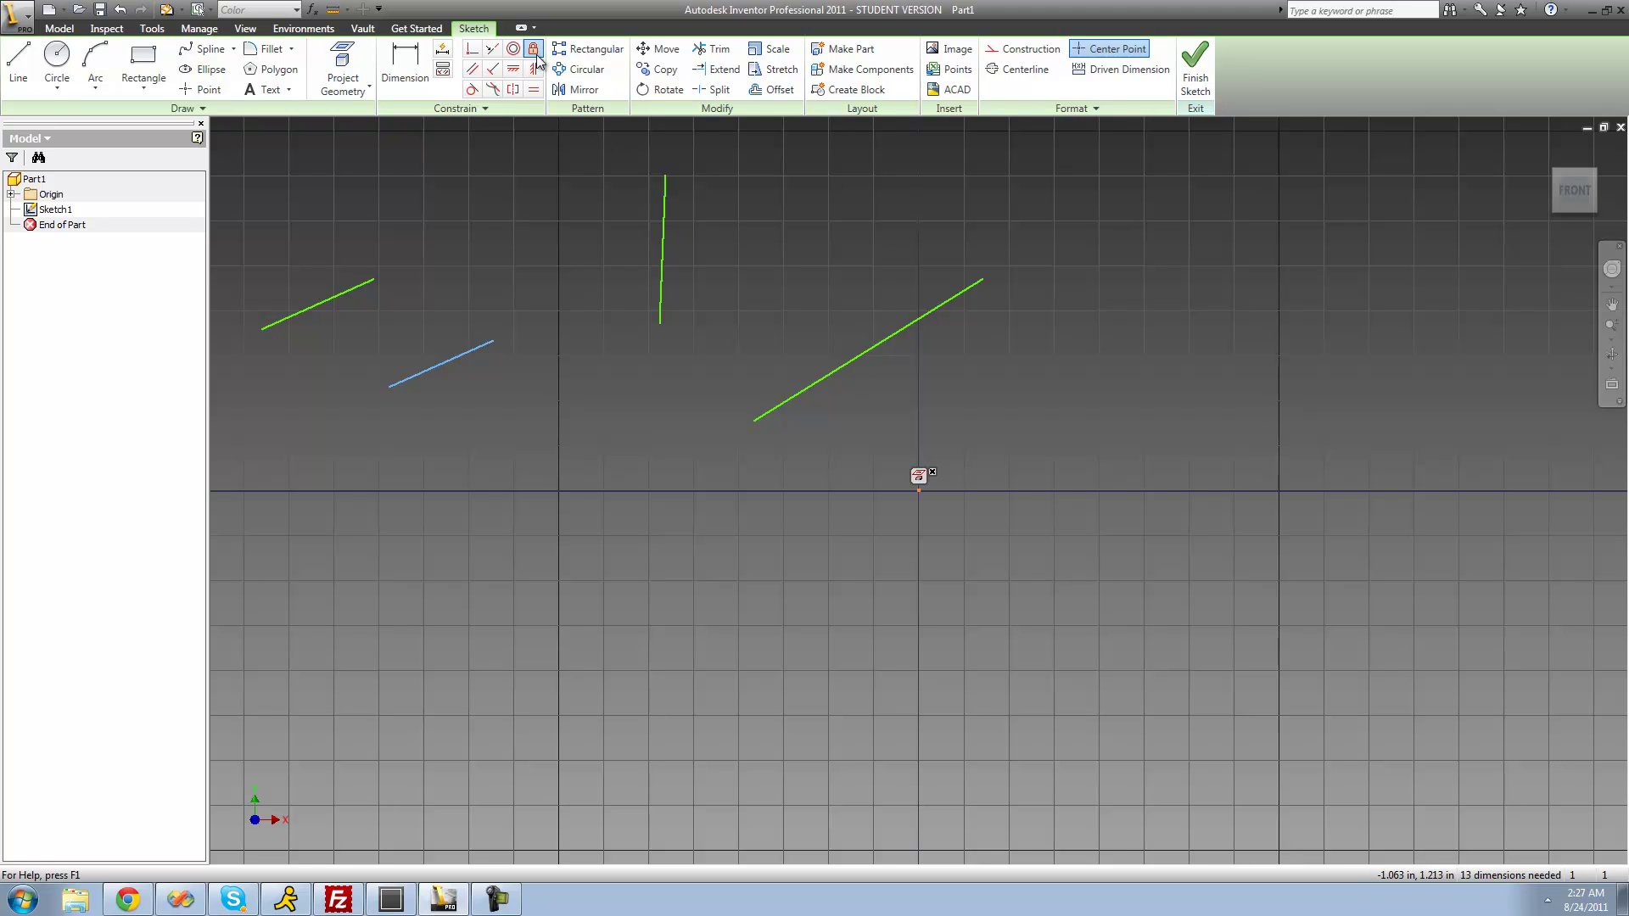
click(819, 383)
right_click(552, 244)
click(562, 249)
Make the near-vertical line parallel to the fixed diagonal line
click(473, 69)
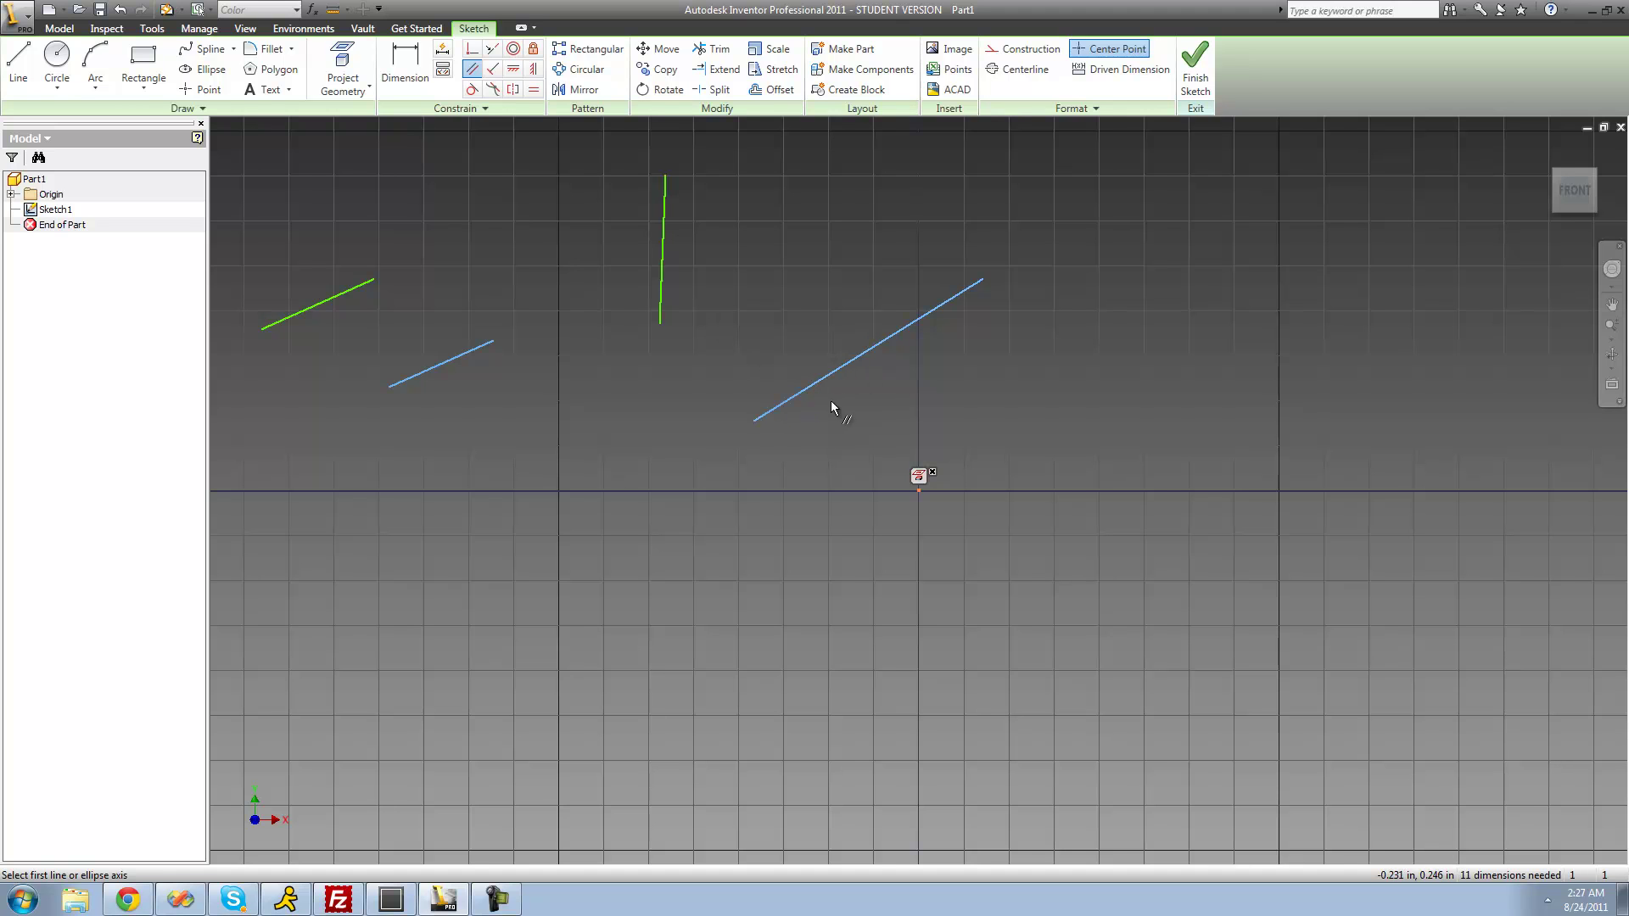
click(812, 384)
click(662, 268)
right_click(817, 264)
click(836, 268)
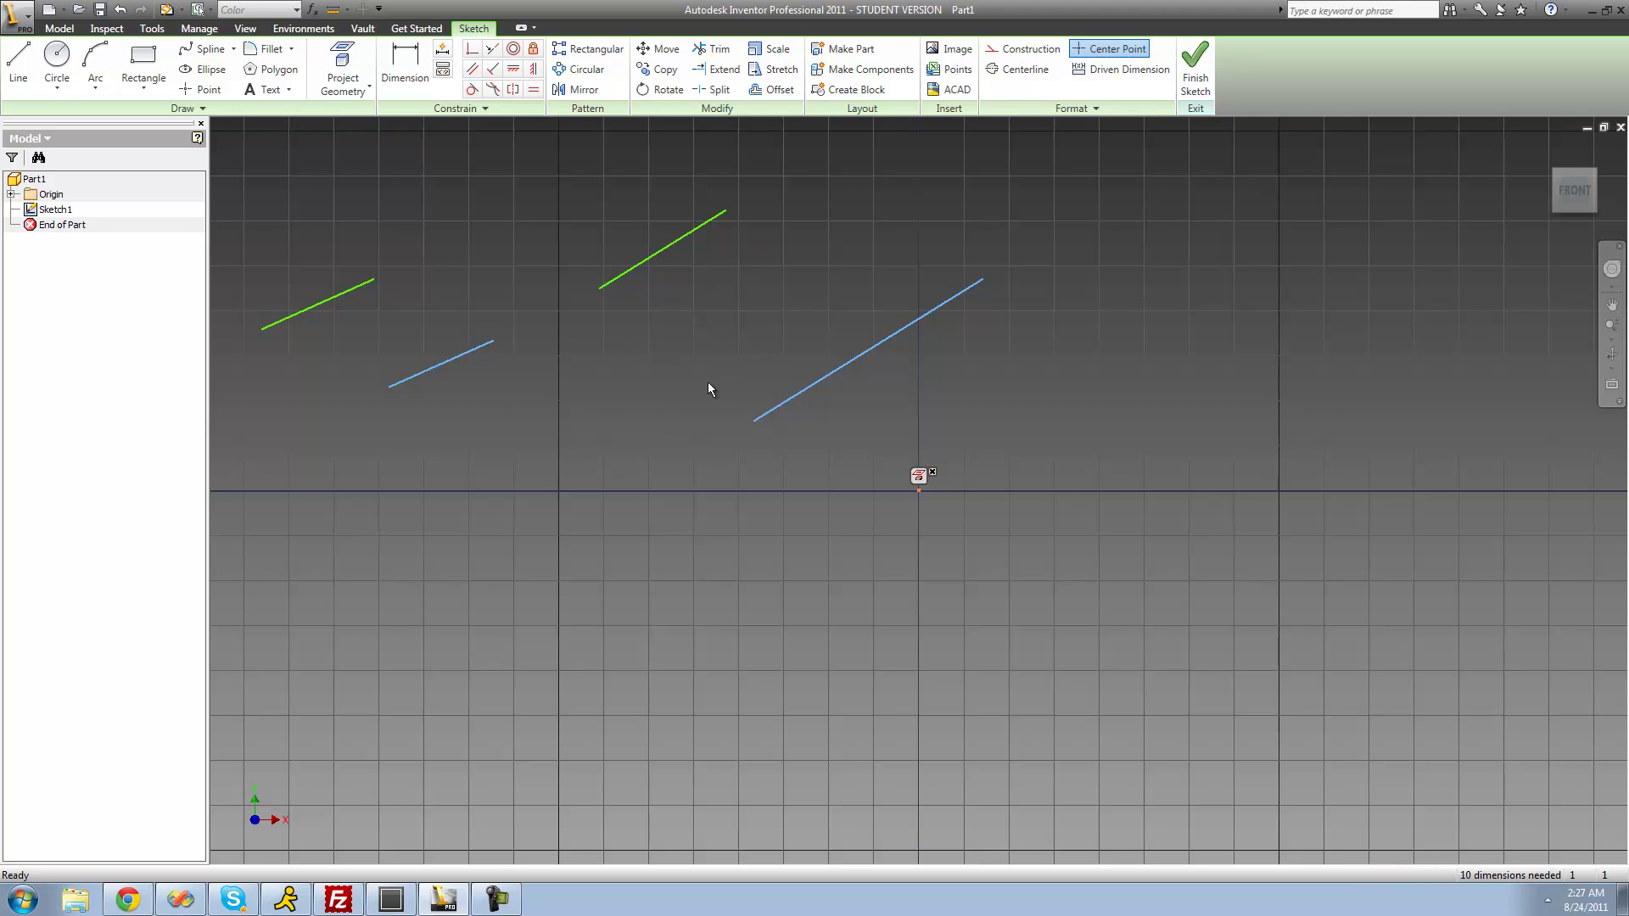
Show all constraints, delete the long diagonal line's fix constraint, then prepare to hide constraints
right_click(604, 351)
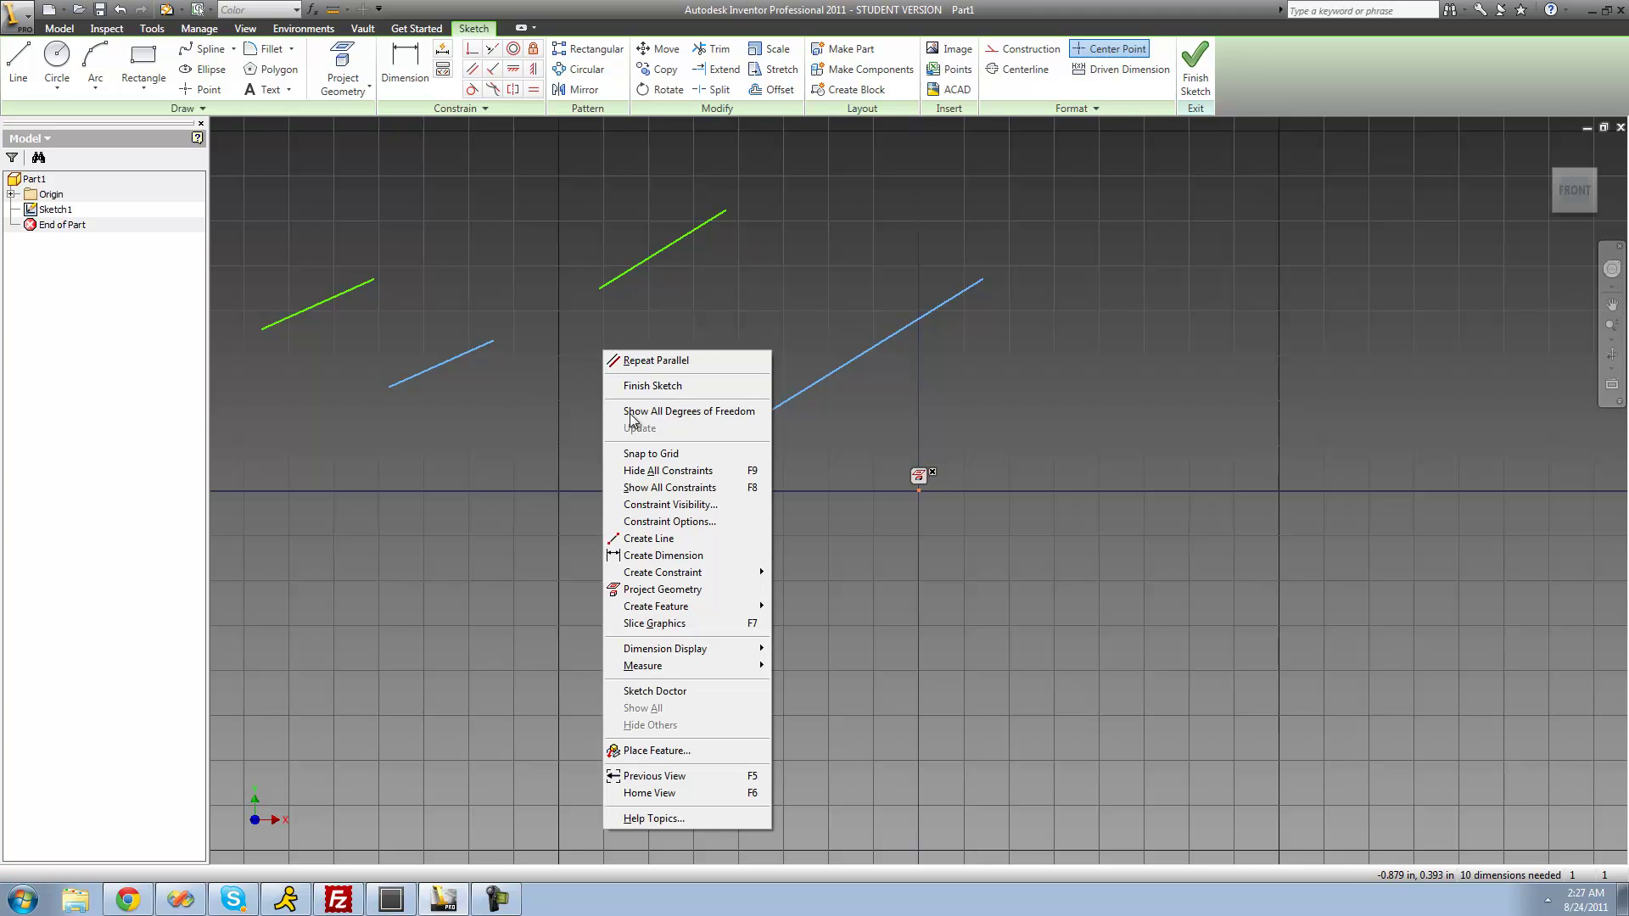
click(664, 487)
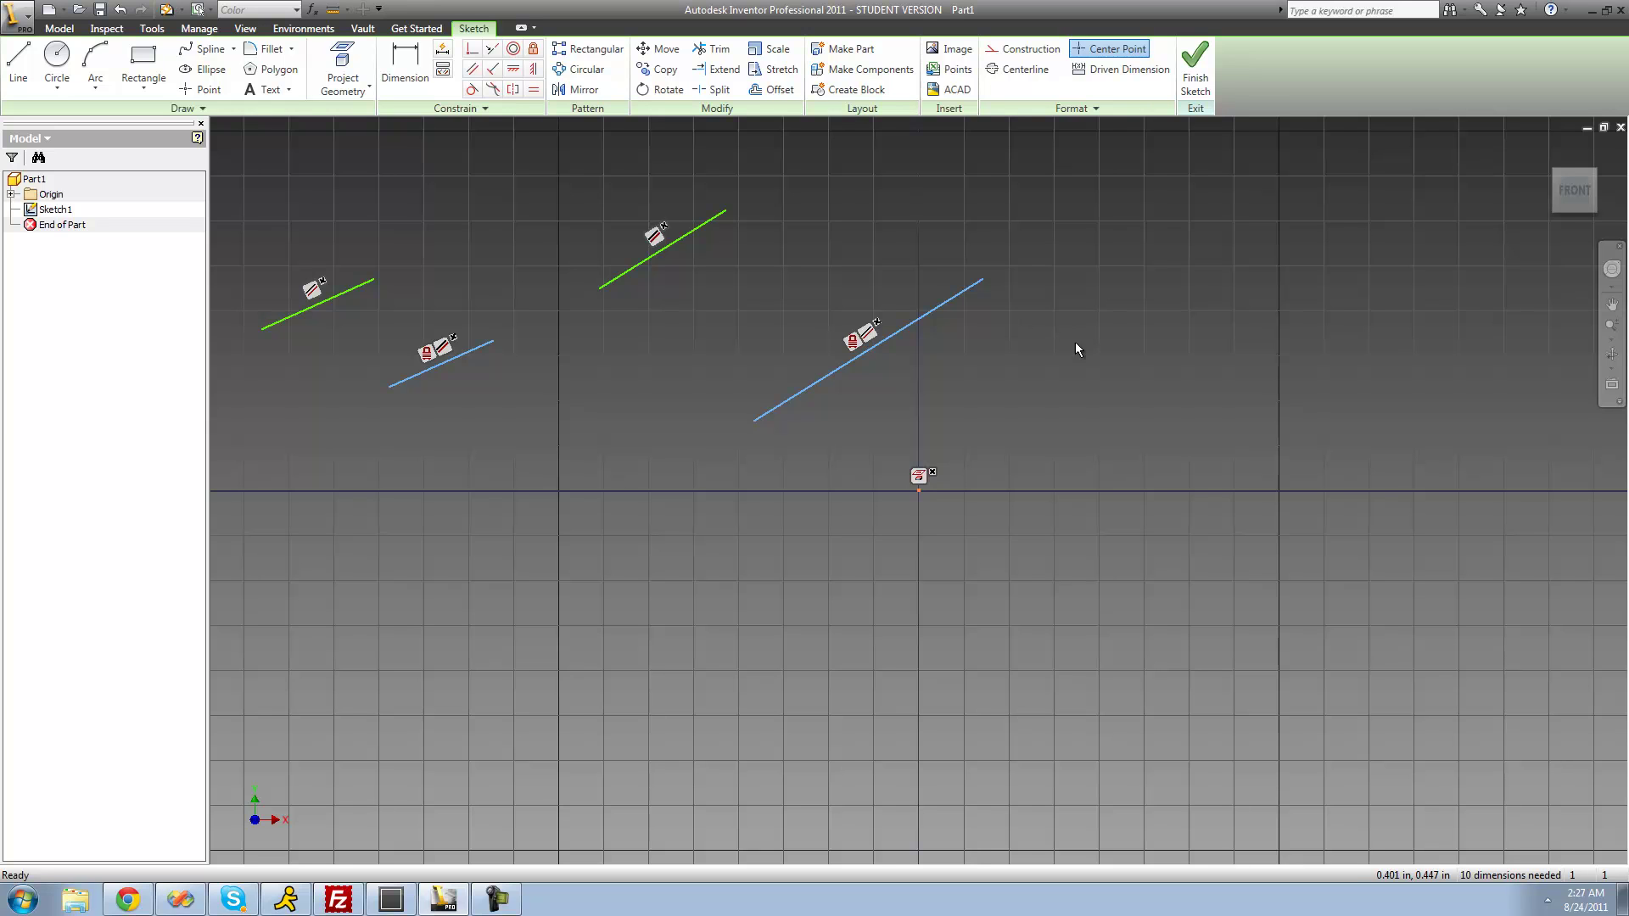
right_click(855, 347)
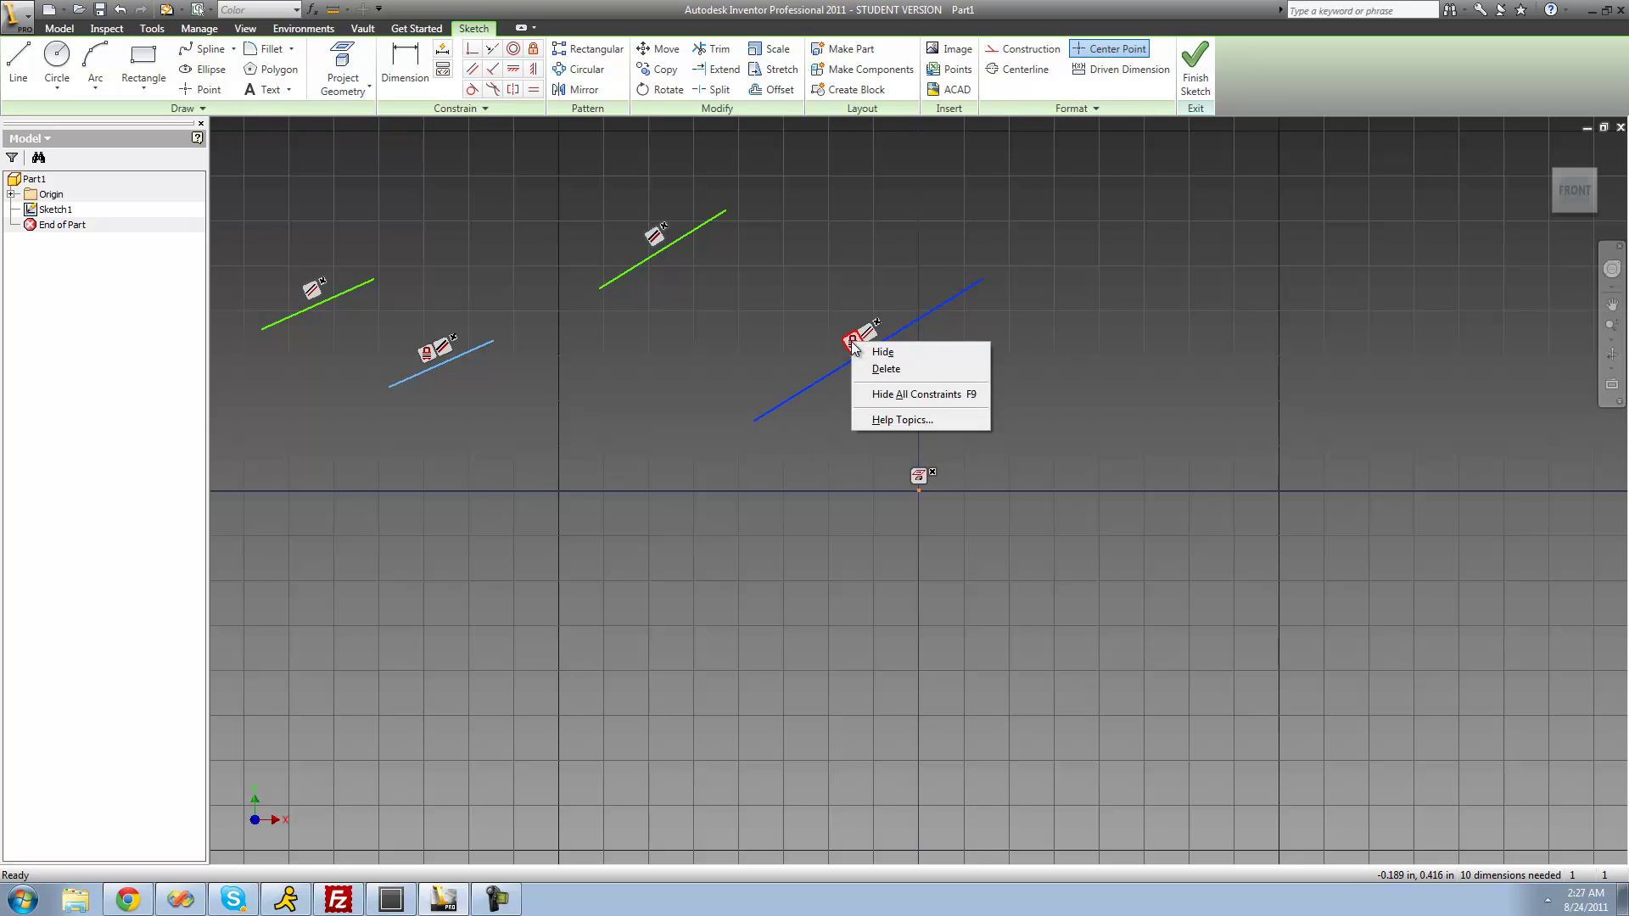
click(918, 373)
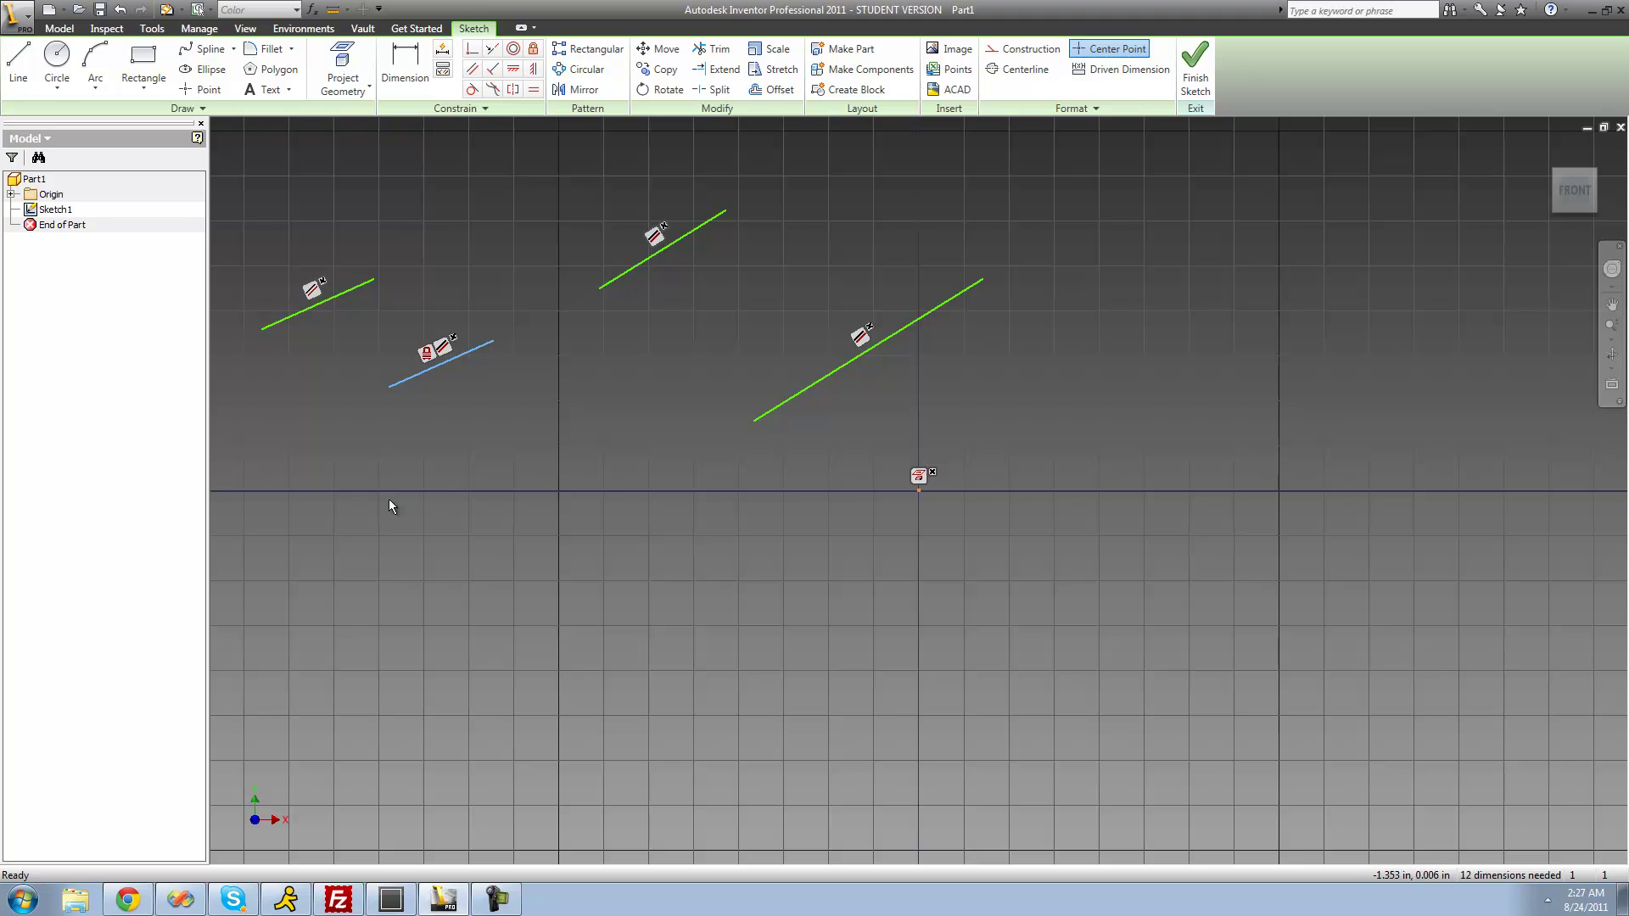
right_click(624, 381)
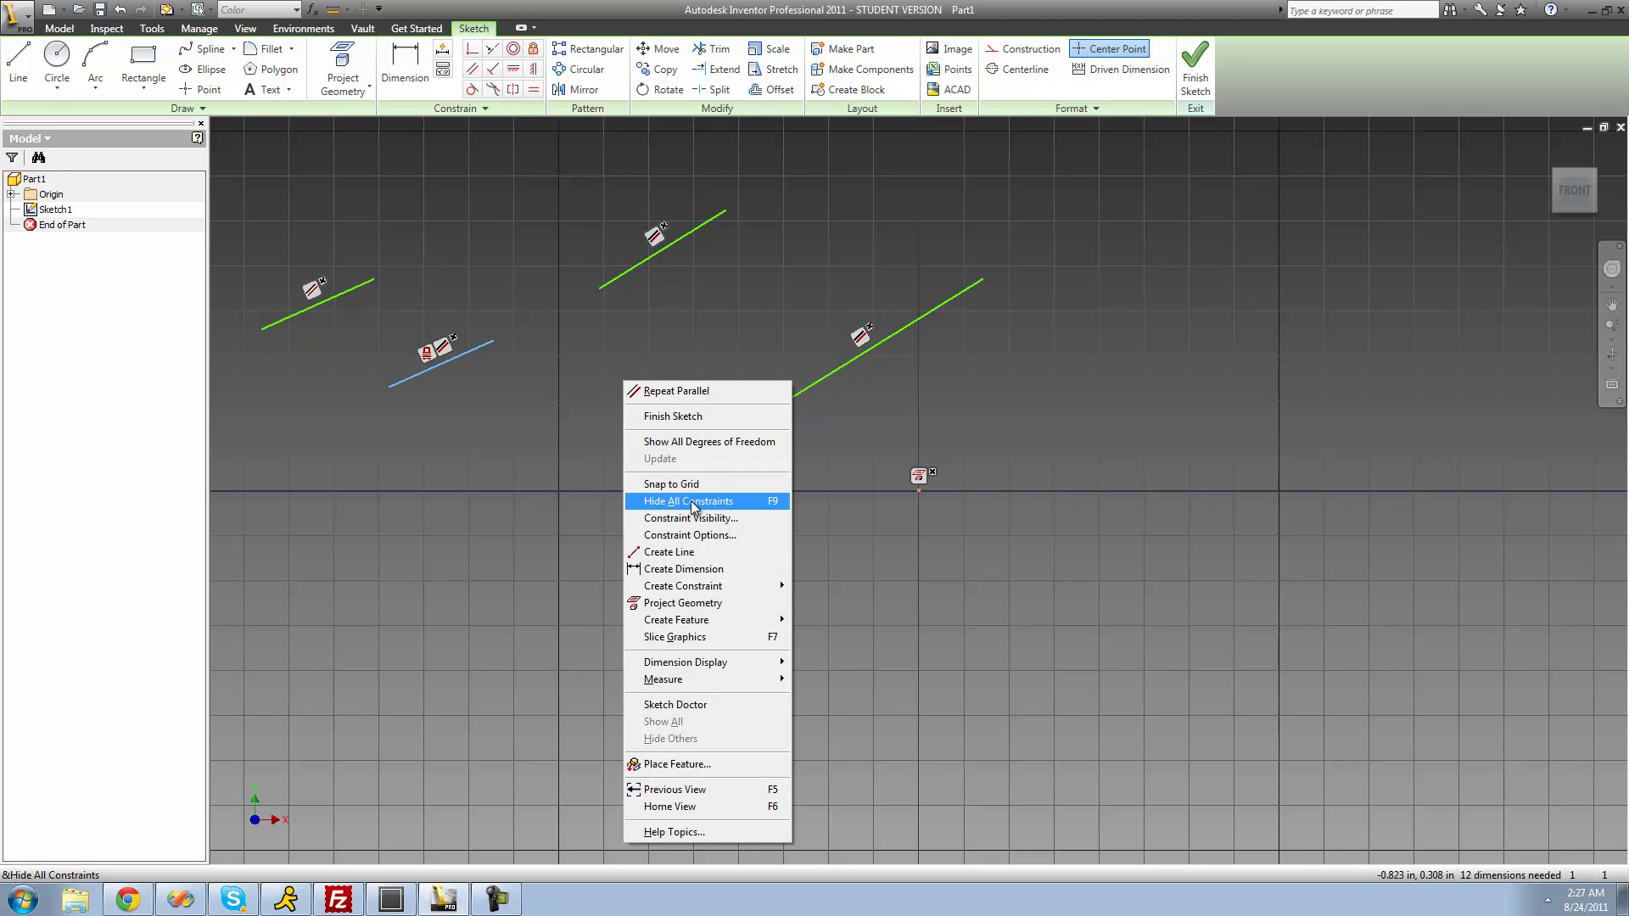